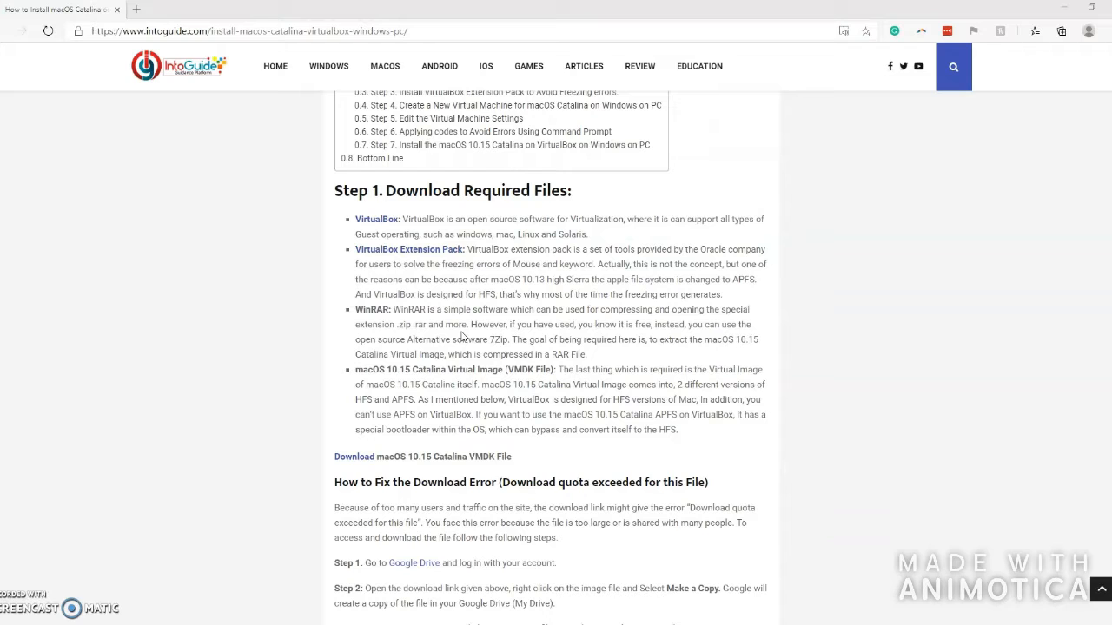
- Scroll the IntoGuide article past Steps 2 and 3 to Step 4, Create a New Virtual Machine
{"action": "scroll", "coordinate": [509, 491], "scroll_direction": "down", "scroll_amount": 4}
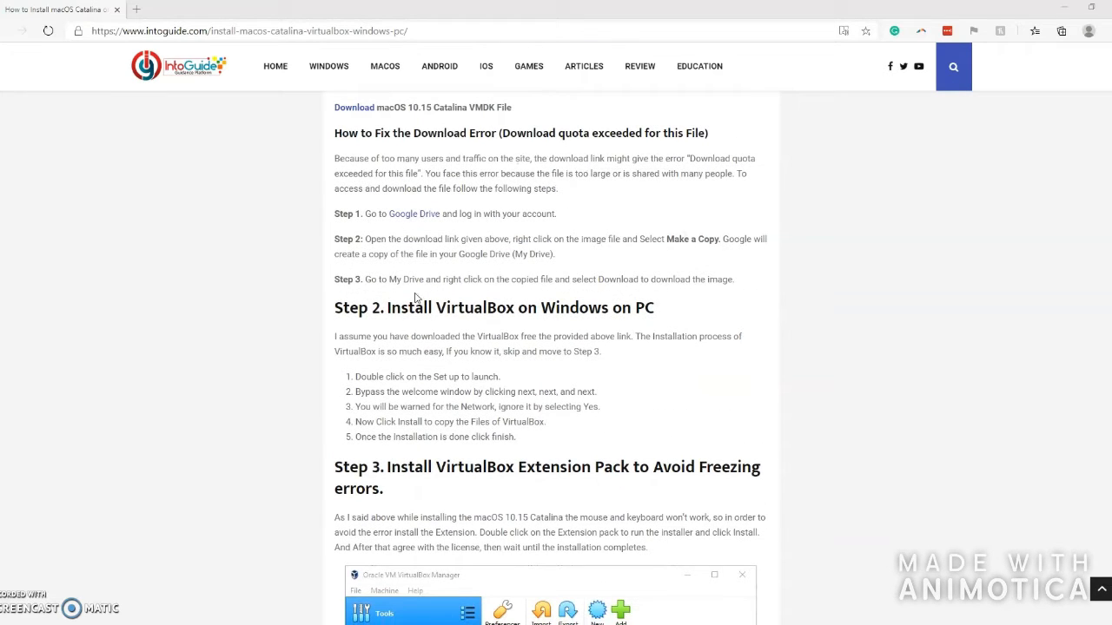
{"action": "scroll", "coordinate": [383, 311], "scroll_direction": "down", "scroll_amount": 5}
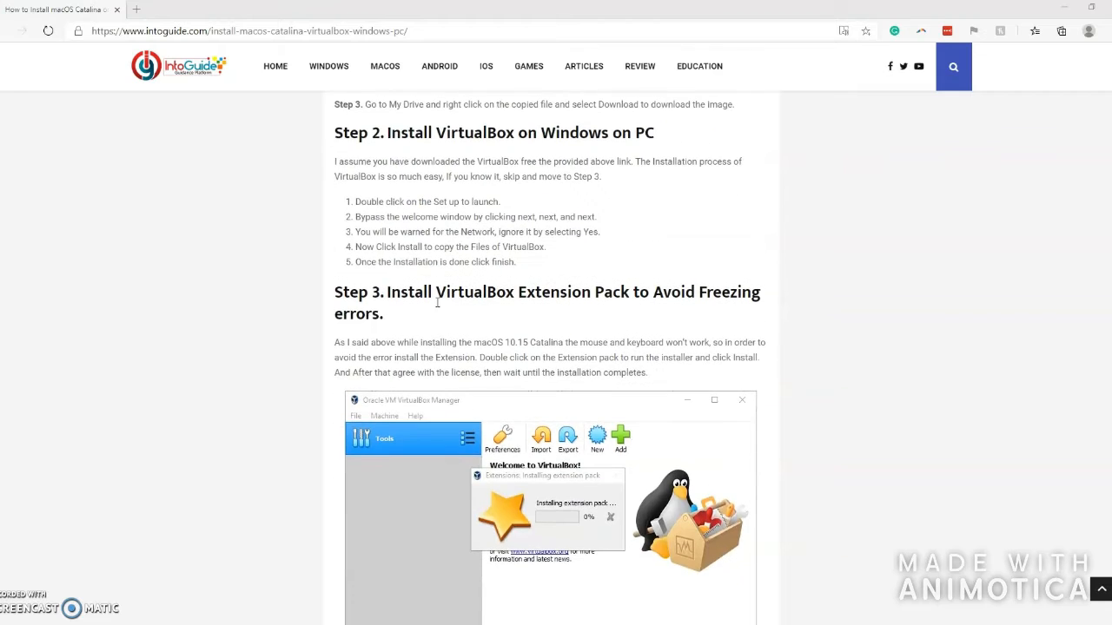
{"action": "scroll", "coordinate": [382, 325], "scroll_direction": "down", "scroll_amount": 3}
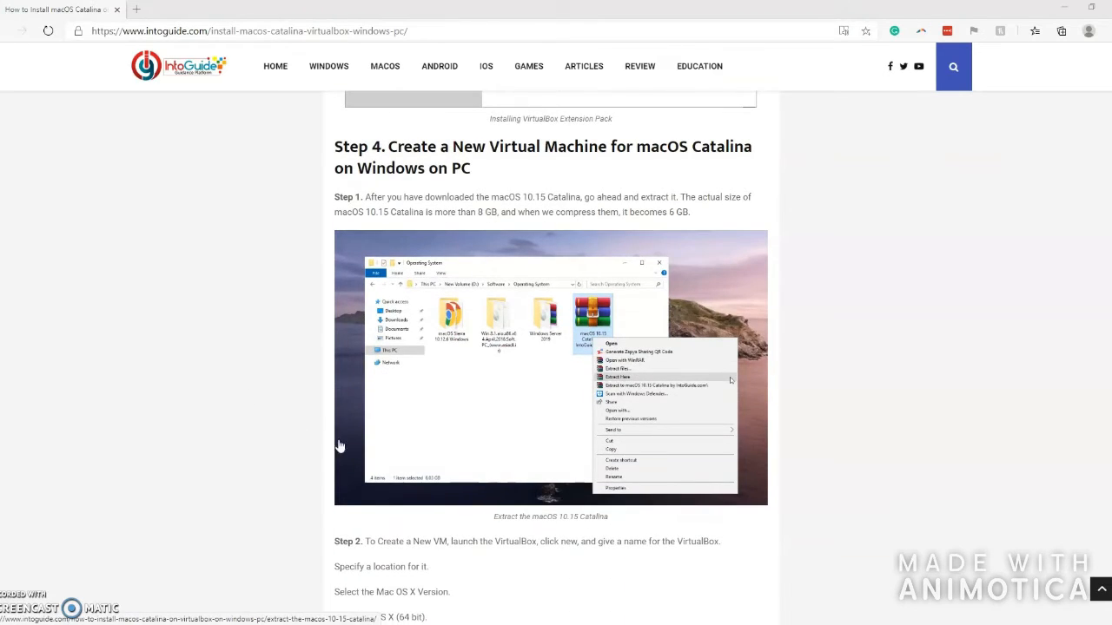
{"action": "scroll", "coordinate": [340, 447], "scroll_direction": "down", "scroll_amount": 3}
{"action": "scroll", "coordinate": [405, 328], "scroll_direction": "down", "scroll_amount": 1}
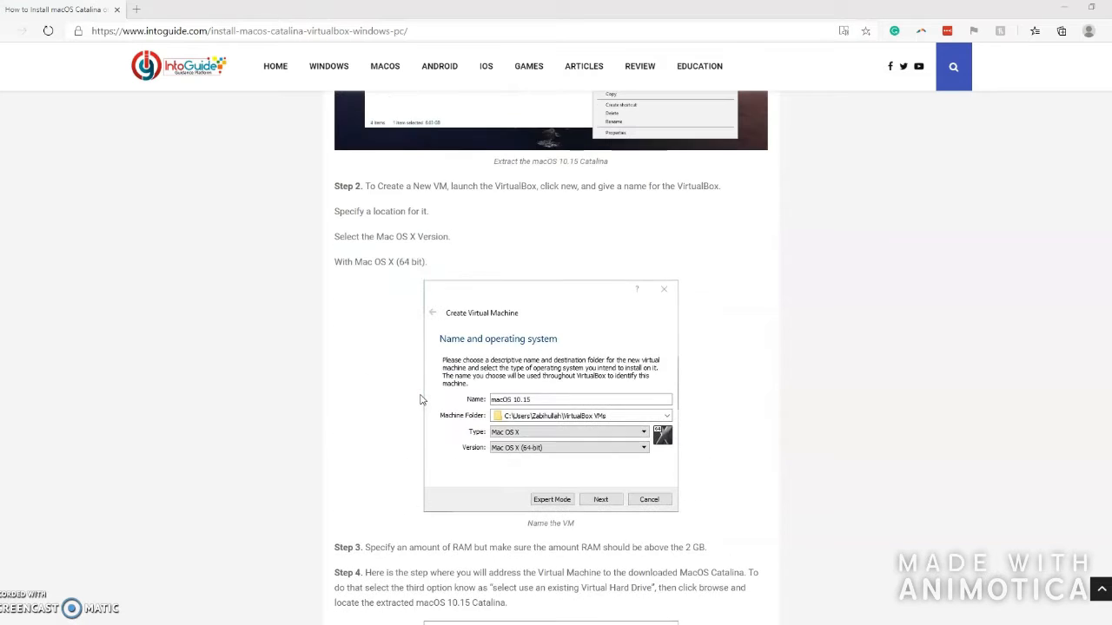
- Launch Oracle VM VirtualBox and start a new virtual machine named Mac
{"action": "key", "text": "super"}
{"action": "type", "text": "vir"}
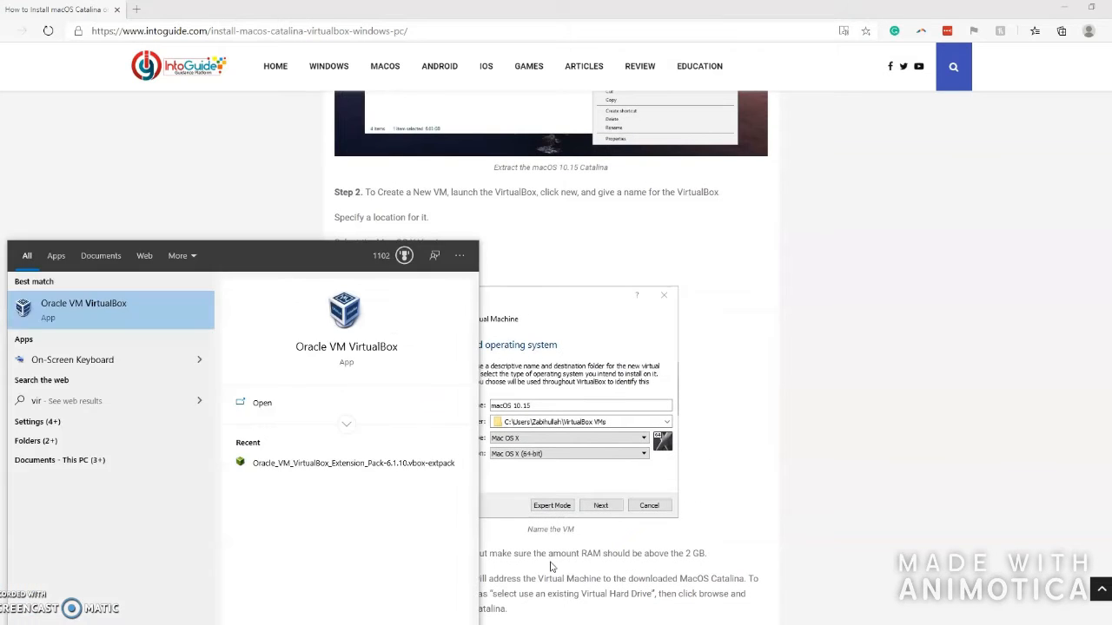
{"action": "key", "text": "Return"}
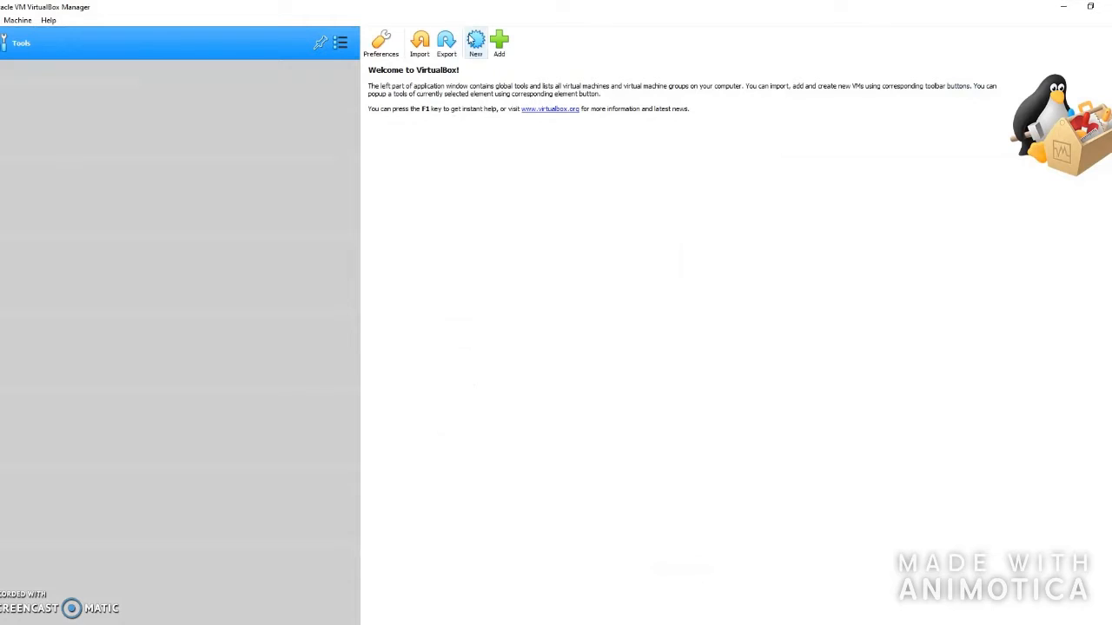
{"action": "left_click", "coordinate": [476, 41]}
{"action": "type", "text": "Mac"}
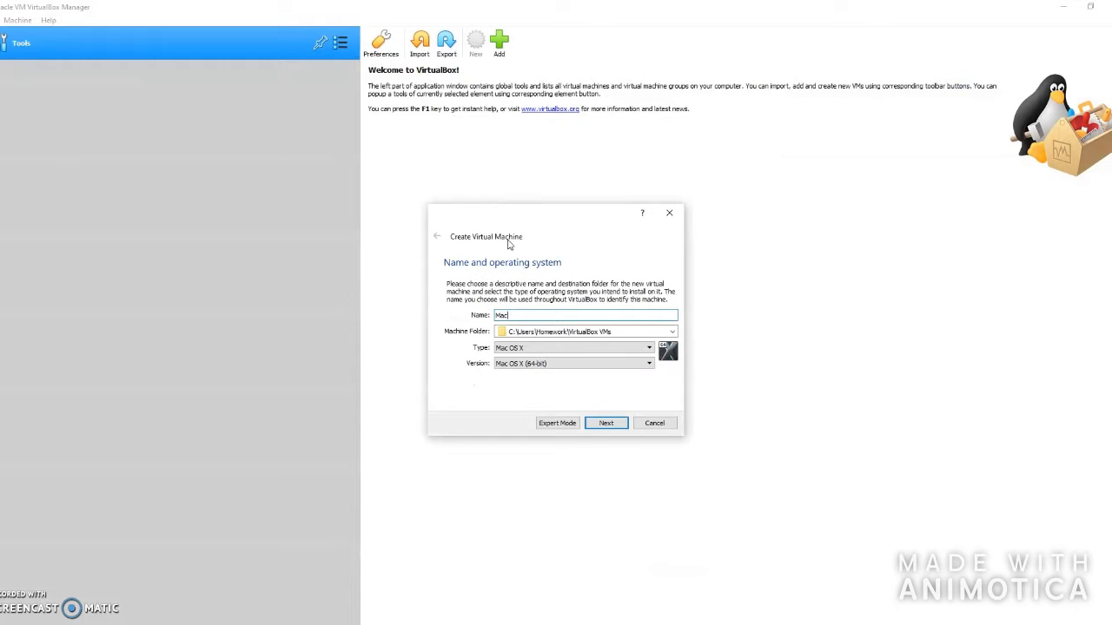
{"action": "left_click", "coordinate": [606, 423]}
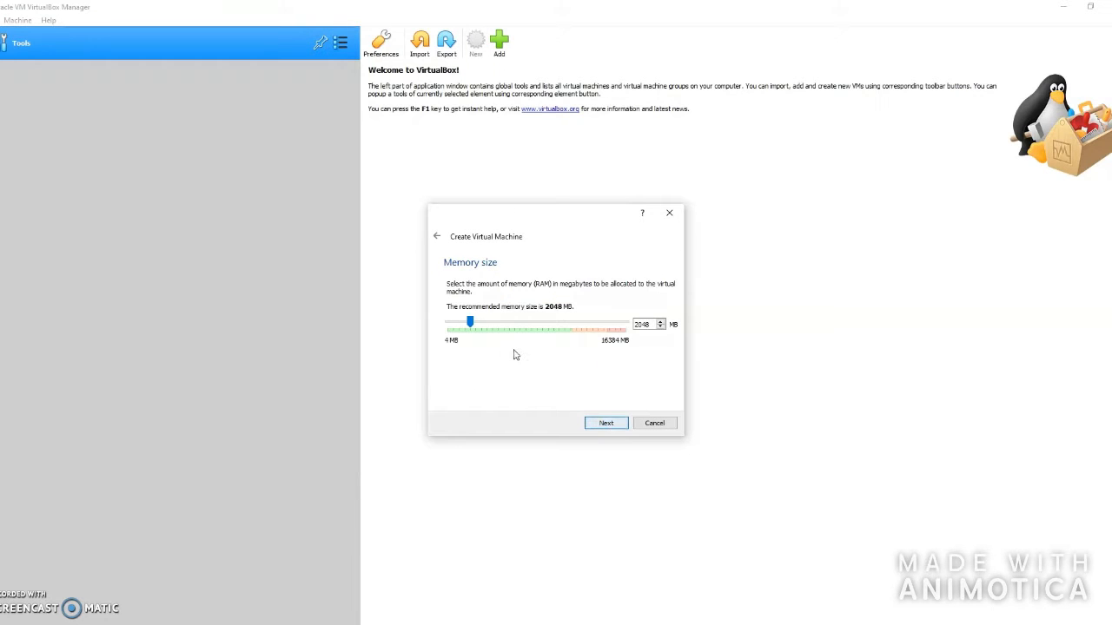
- Raise the VM's memory to 10574 MB and choose to use an existing virtual hard disk file
{"action": "left_click_drag", "start_coordinate": [469, 324], "coordinate": [561, 324]}
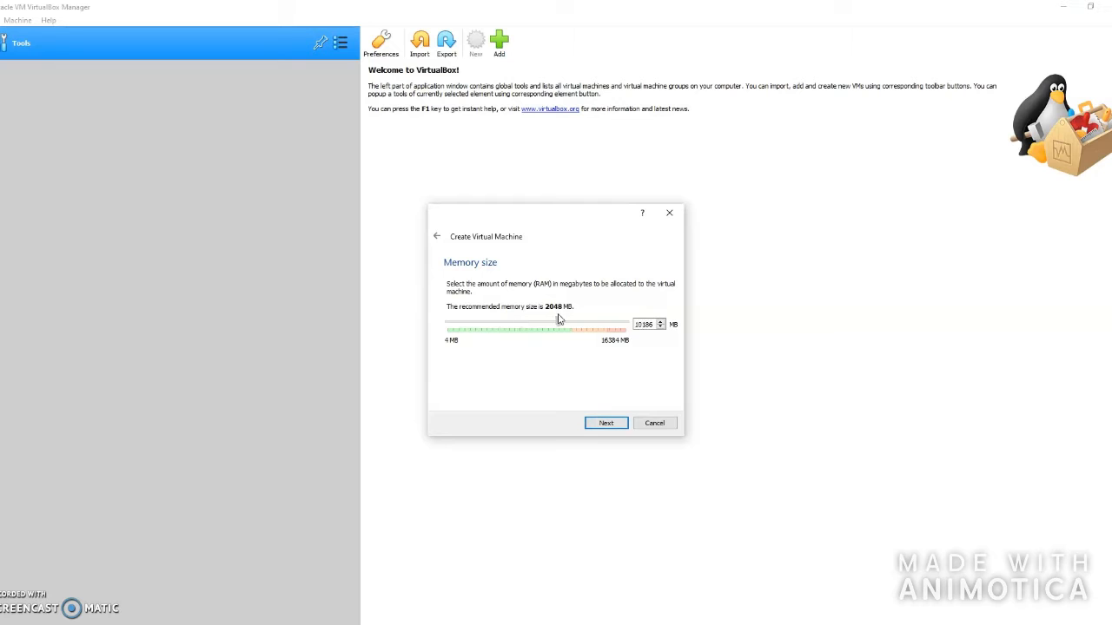
{"action": "left_click", "coordinate": [606, 423]}
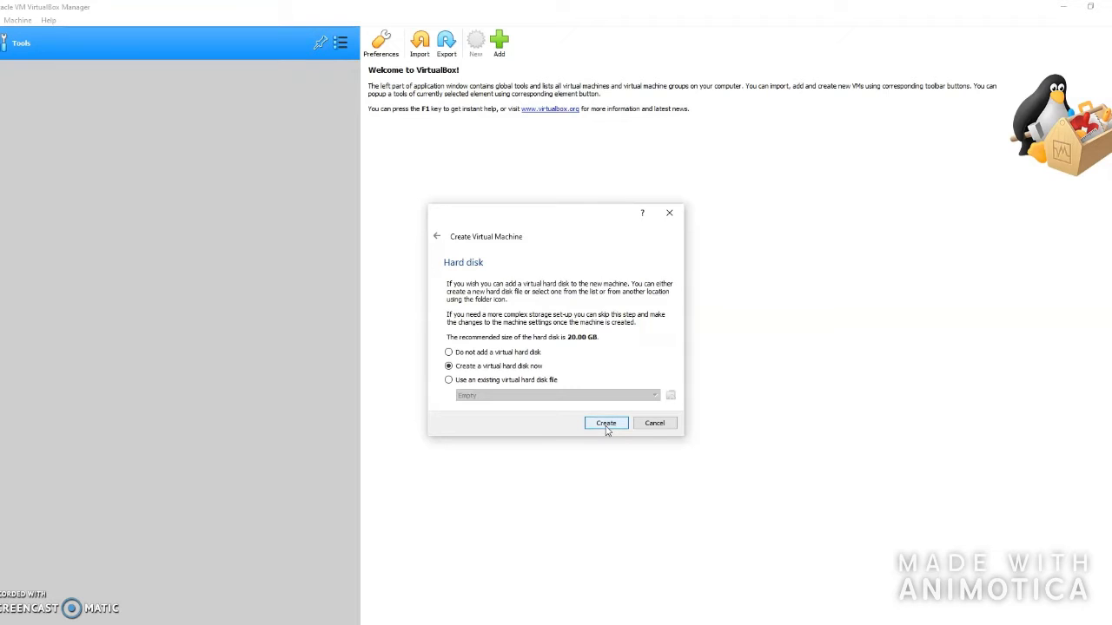
{"action": "left_click", "coordinate": [486, 382]}
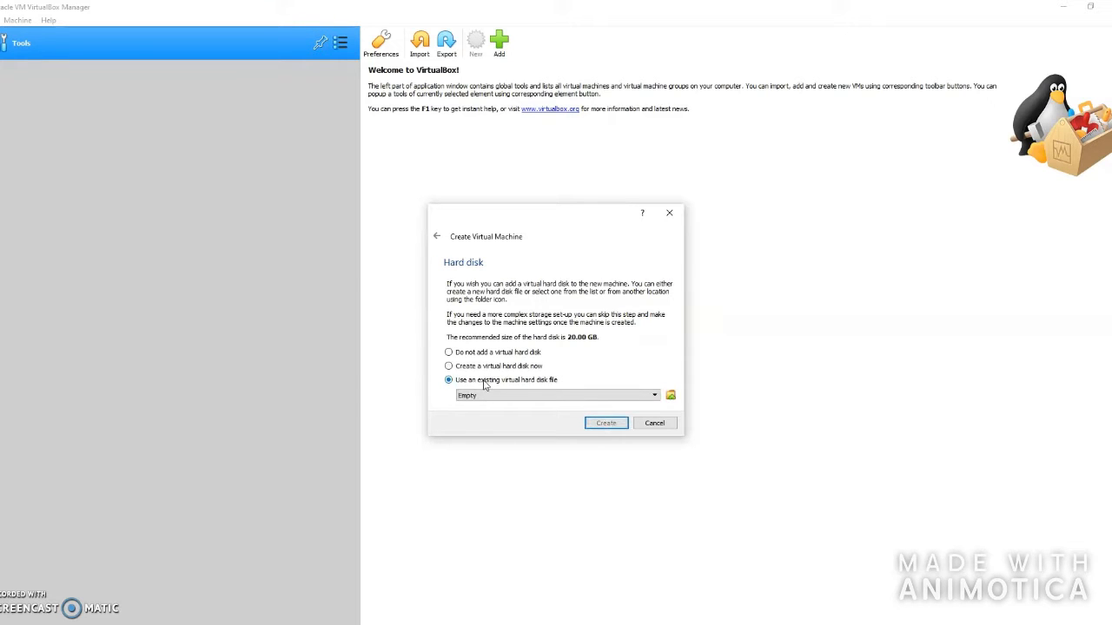
- Attach macOS Catalina Virtual Disk Image.vmdk from Downloads and create the Mac VM
{"action": "left_click", "coordinate": [671, 397]}
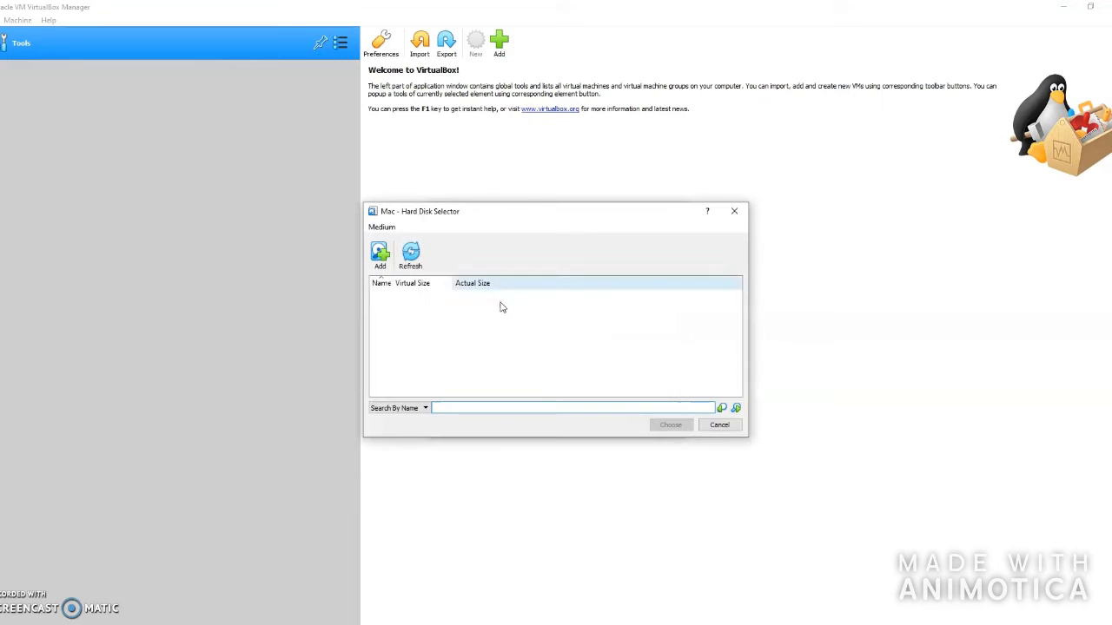
{"action": "left_click", "coordinate": [379, 252]}
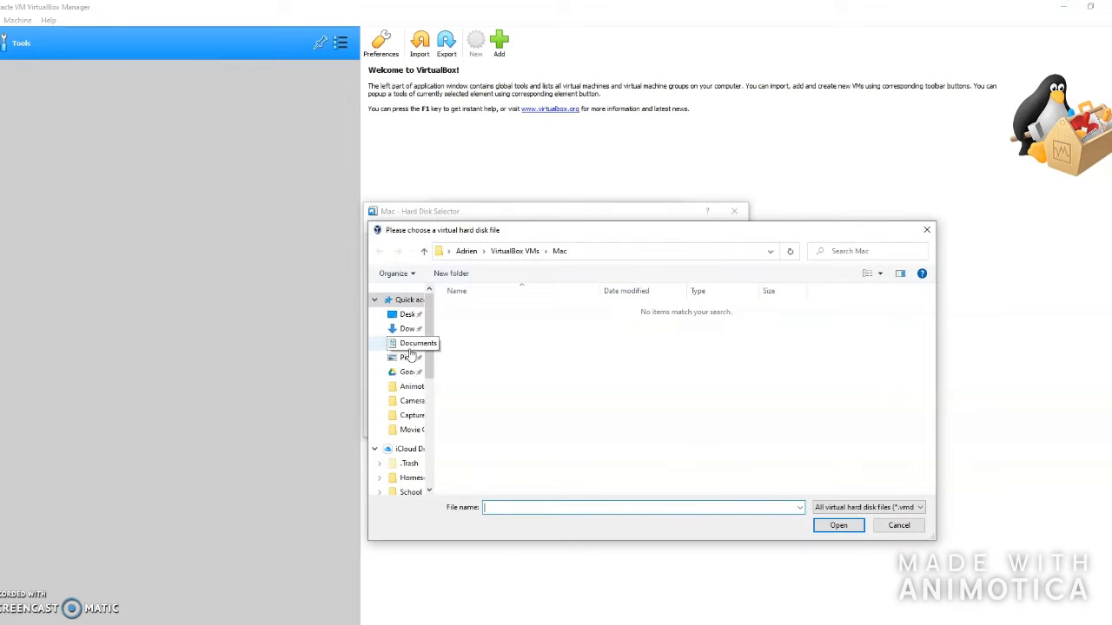
{"action": "left_click", "coordinate": [406, 329]}
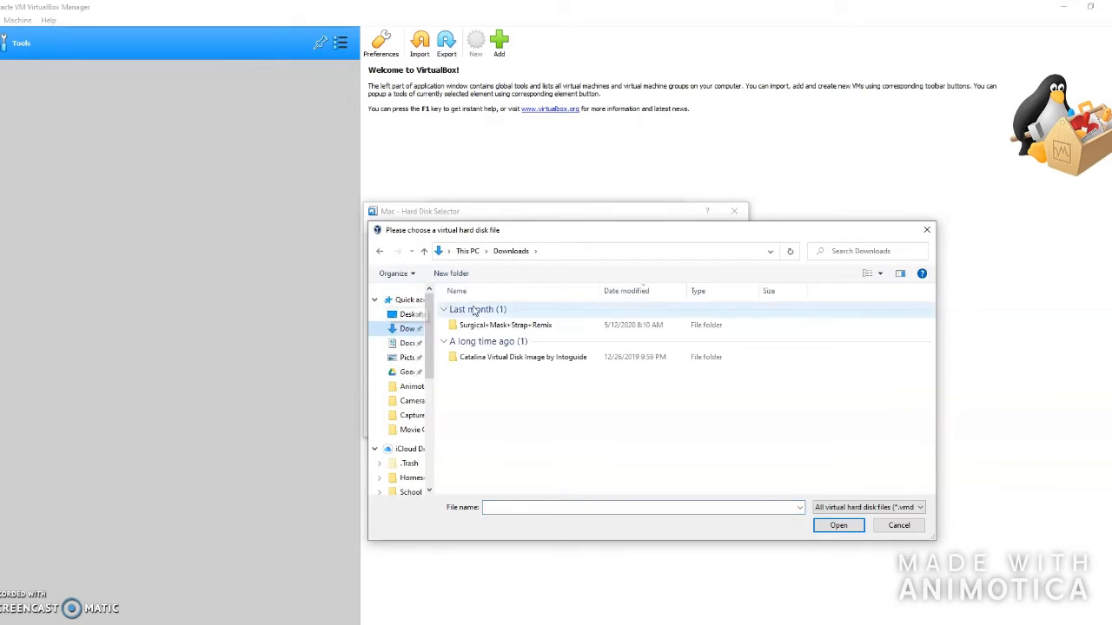
{"action": "double_click", "coordinate": [527, 357]}
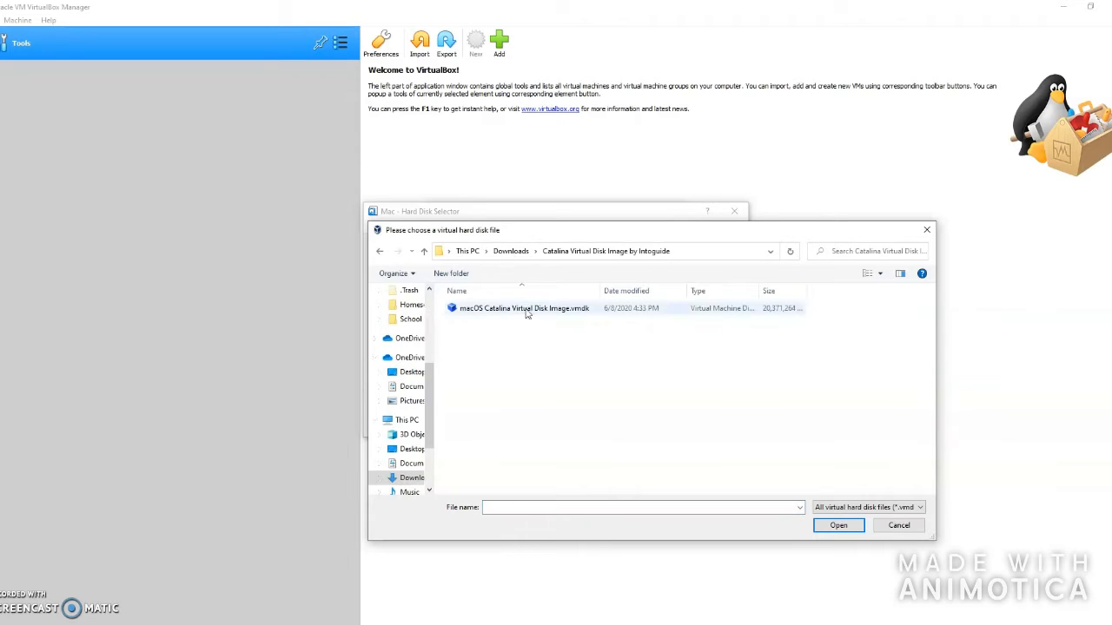
{"action": "left_click", "coordinate": [525, 315]}
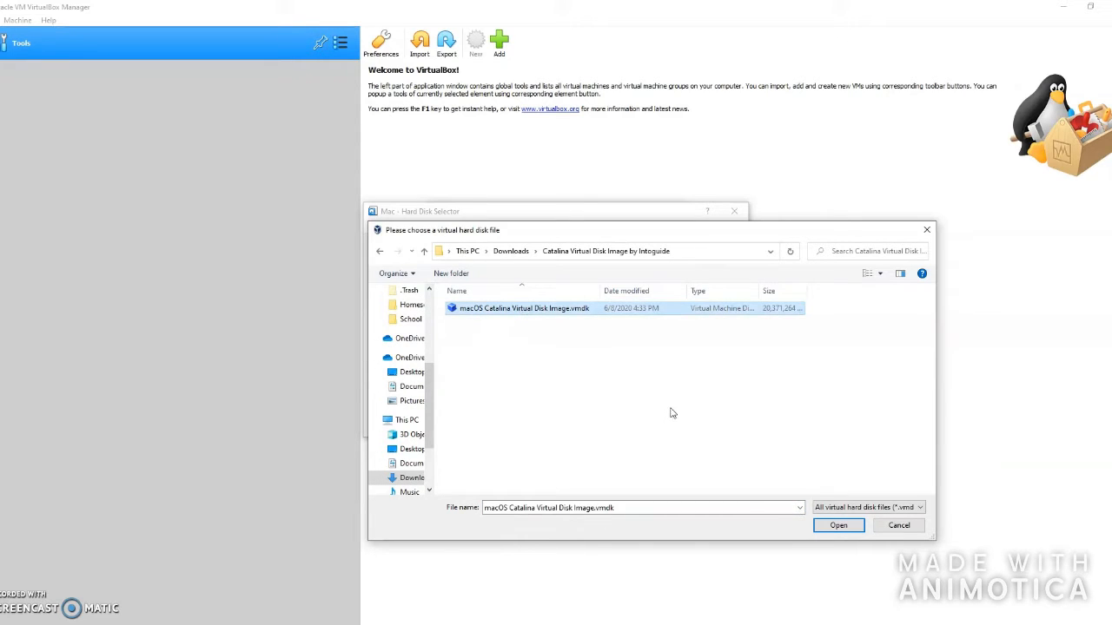
{"action": "left_click", "coordinate": [838, 527]}
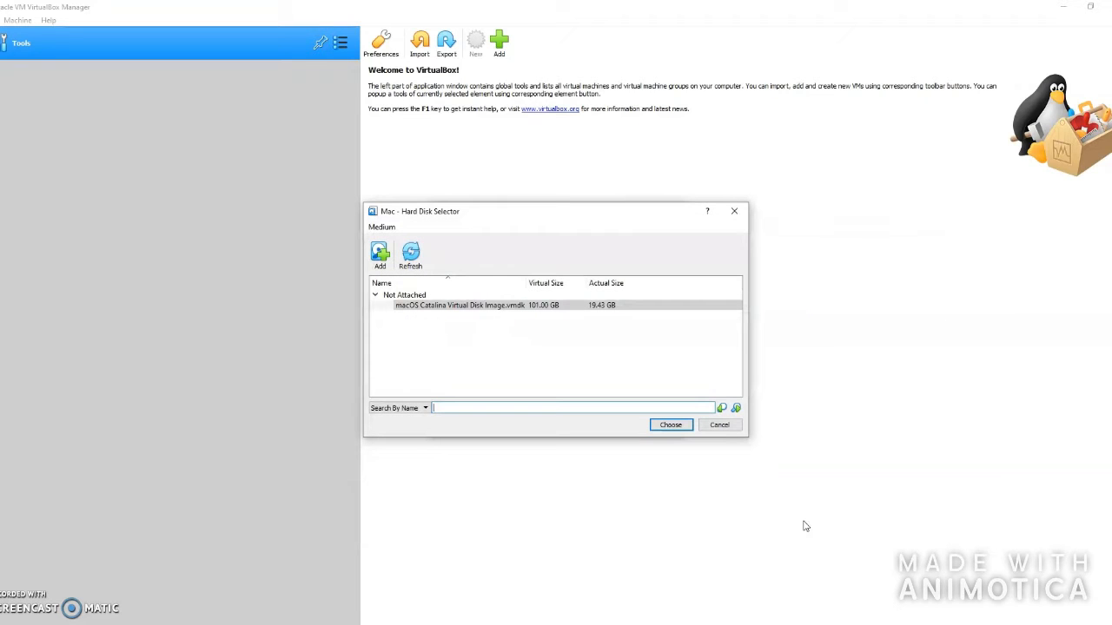
{"action": "left_click", "coordinate": [674, 426]}
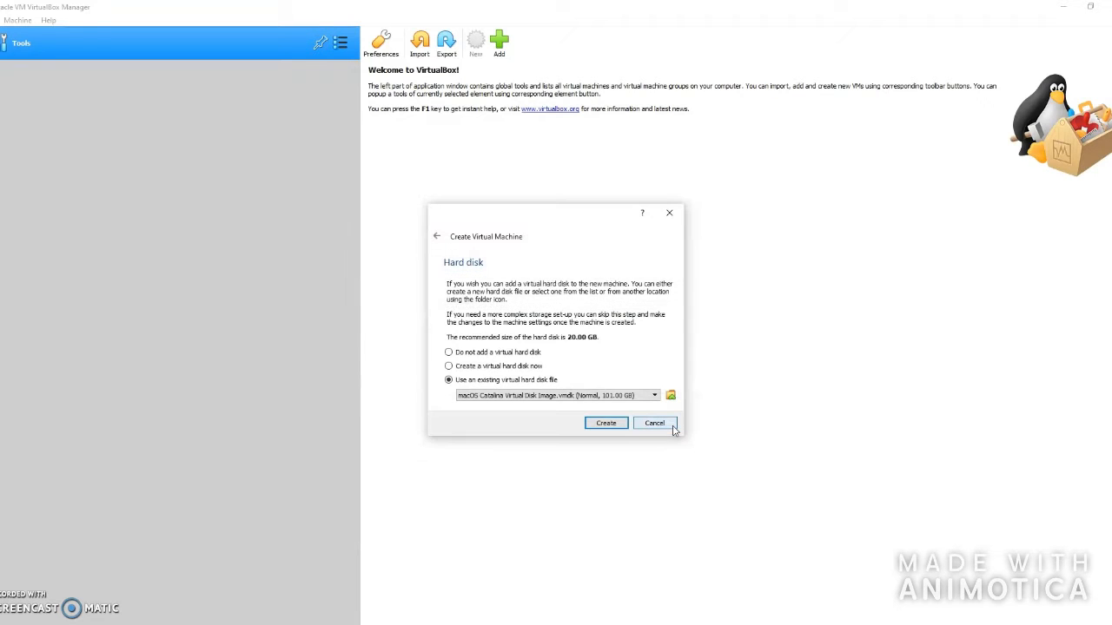
{"action": "left_click", "coordinate": [606, 423]}
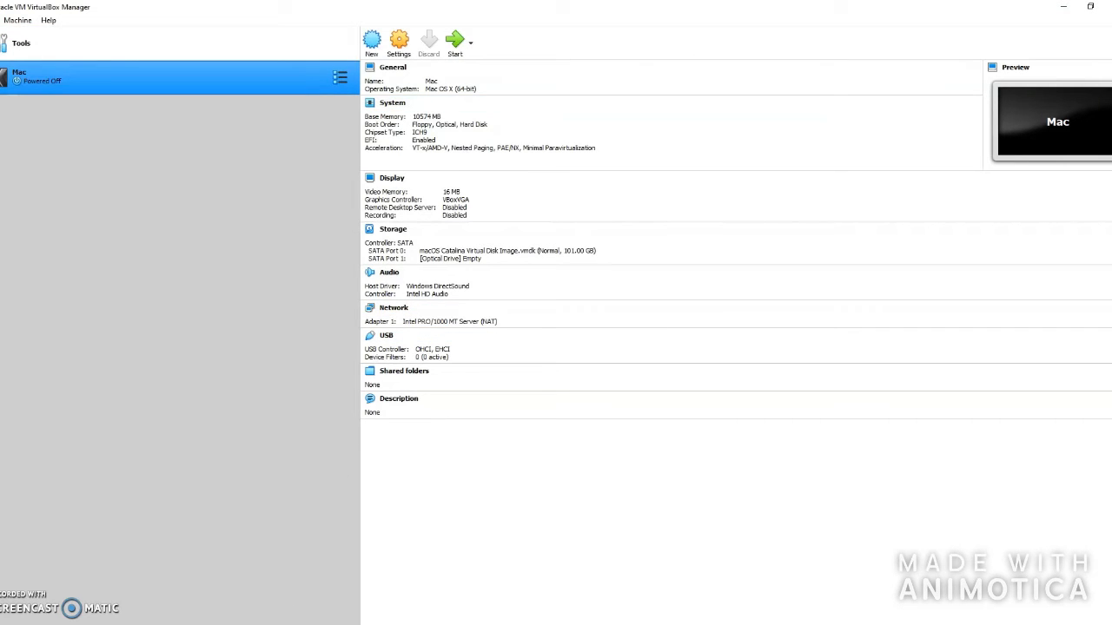
- Scroll the IntoGuide article down to Step 5
{"action": "left_click", "coordinate": [289, 624]}
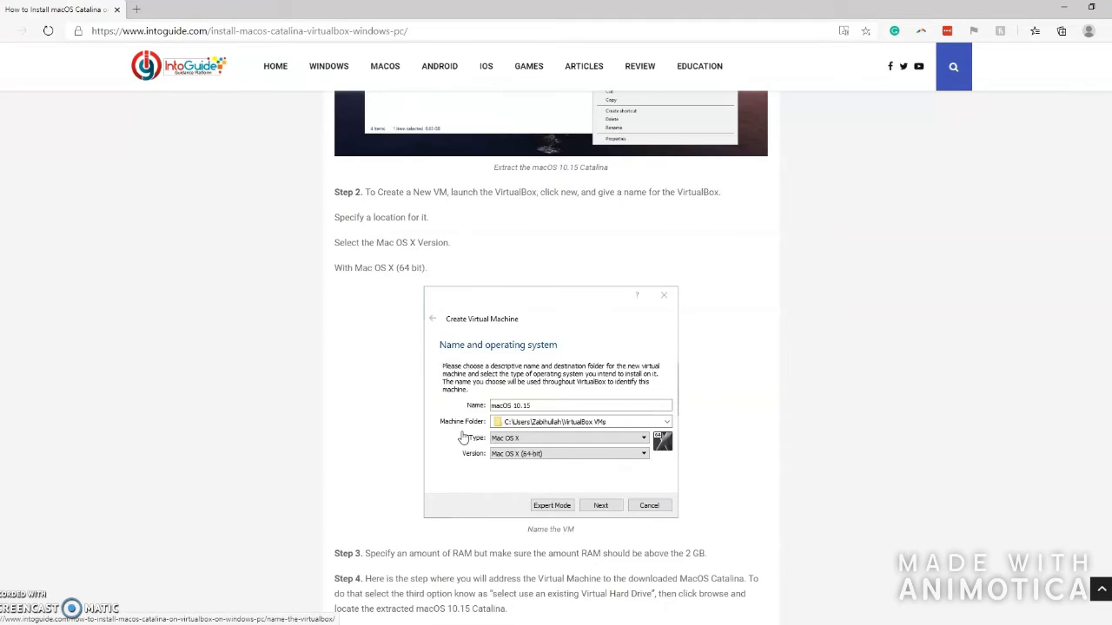
{"action": "scroll", "coordinate": [464, 437], "scroll_direction": "down", "scroll_amount": 7}
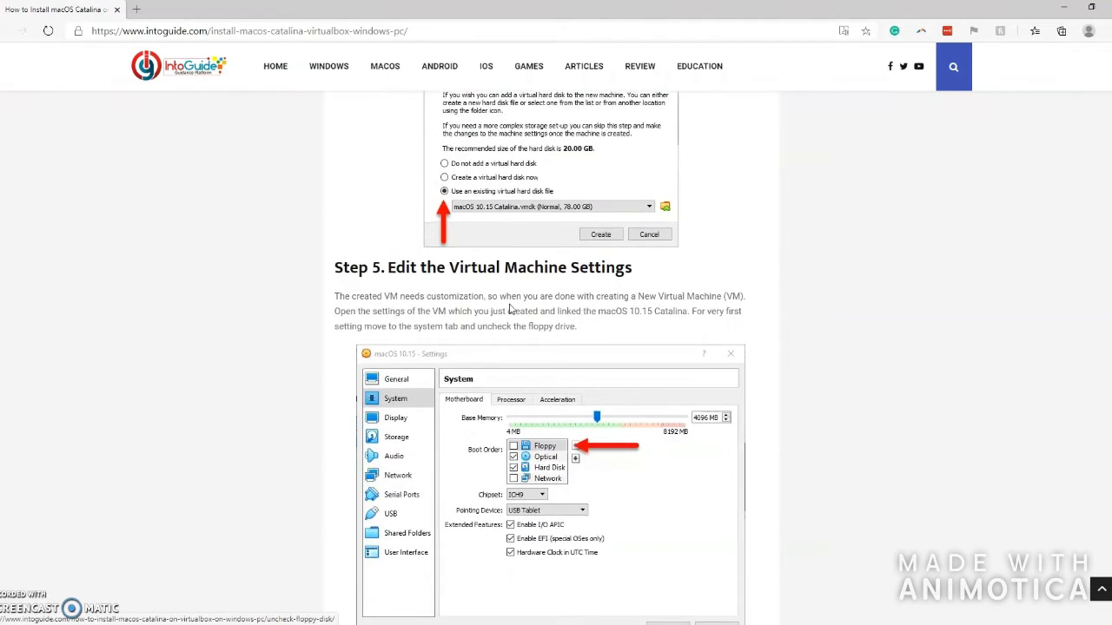
{"action": "scroll", "coordinate": [510, 309], "scroll_direction": "down", "scroll_amount": 2}
- Uncheck Floppy in the Mac VM's System boot order
{"action": "left_click", "coordinate": [417, 624]}
{"action": "left_click", "coordinate": [397, 41]}
{"action": "left_click", "coordinate": [400, 208]}
{"action": "left_click", "coordinate": [518, 257]}
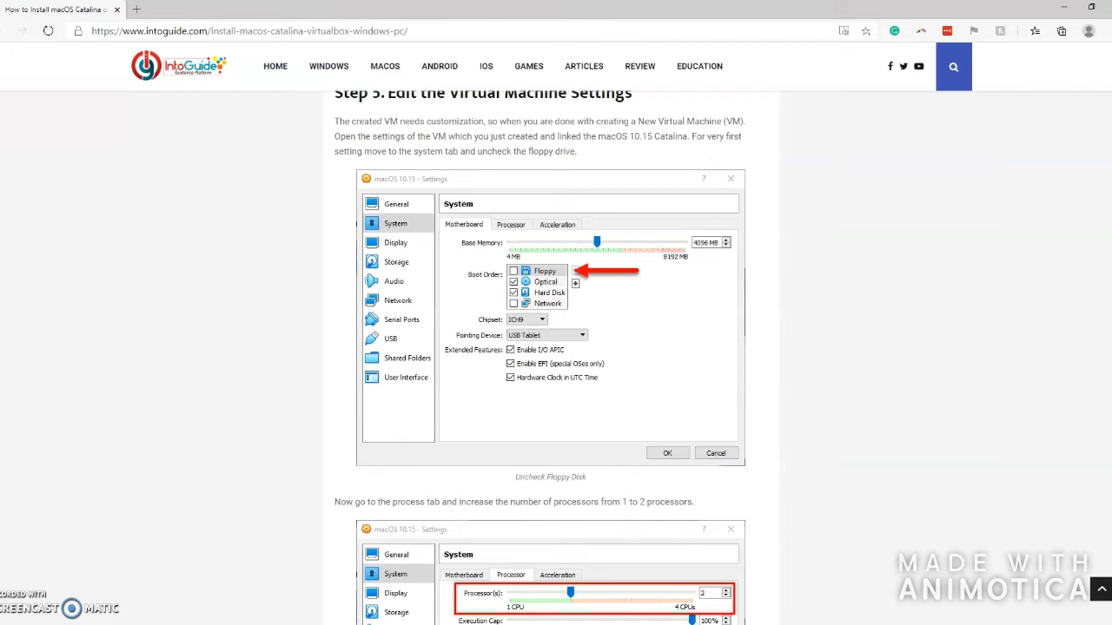
{"action": "scroll", "coordinate": [440, 472], "scroll_direction": "down", "scroll_amount": 3}
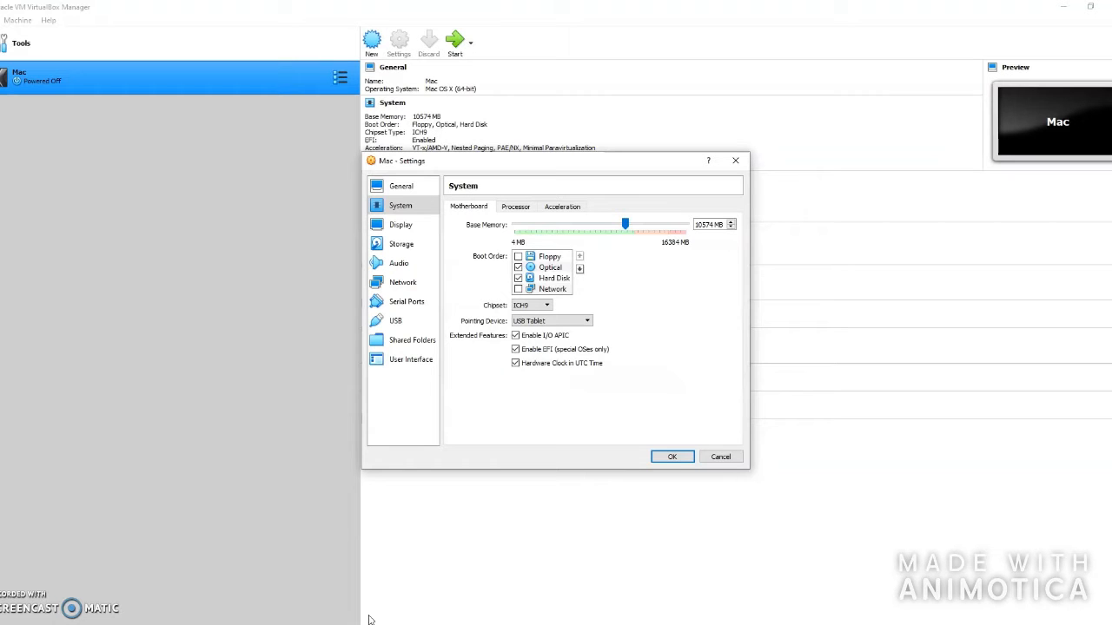
- Give the Mac VM 3 processors and 128 MB of video memory
{"action": "left_click", "coordinate": [514, 206]}
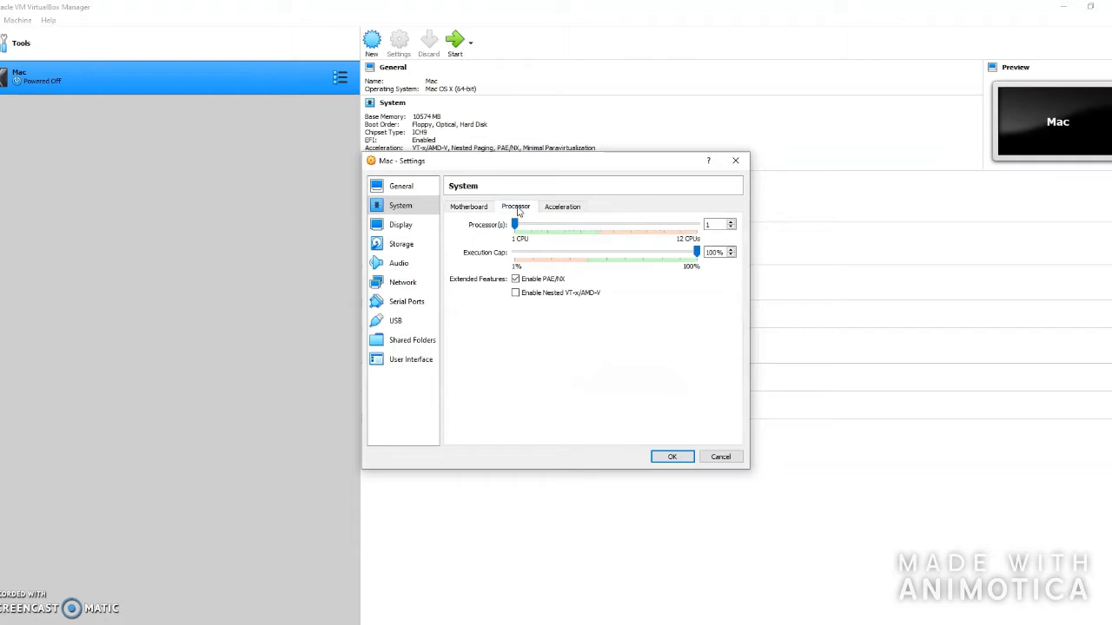
{"action": "left_click_drag", "start_coordinate": [514, 225], "coordinate": [547, 224]}
{"action": "left_click", "coordinate": [418, 227]}
{"action": "left_click_drag", "start_coordinate": [536, 224], "coordinate": [693, 224]}
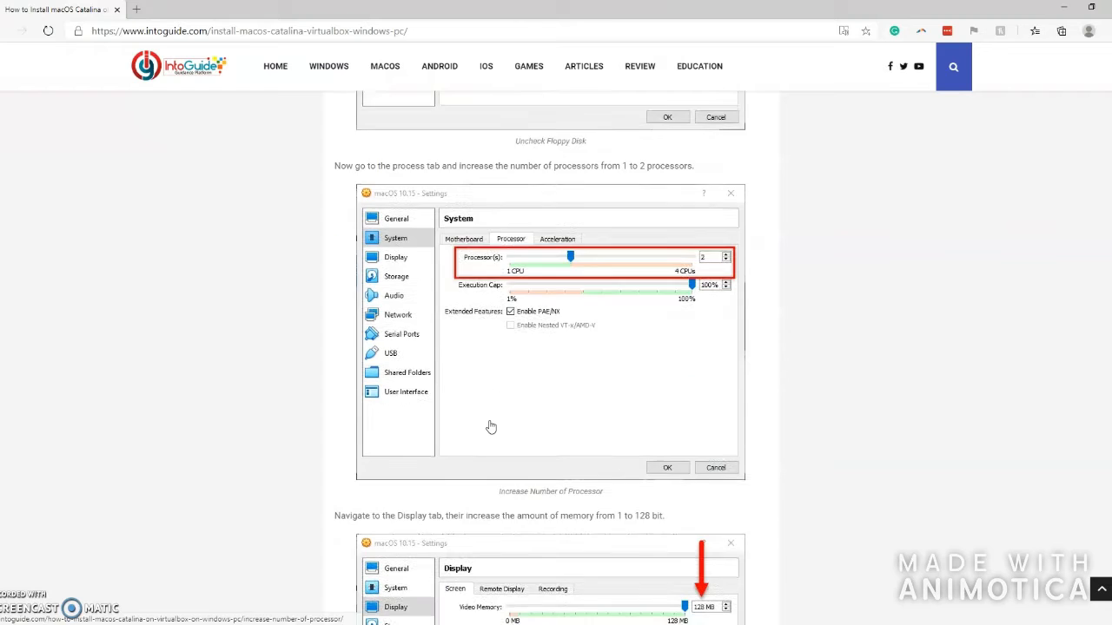
{"action": "scroll", "coordinate": [493, 424], "scroll_direction": "down", "scroll_amount": 3}
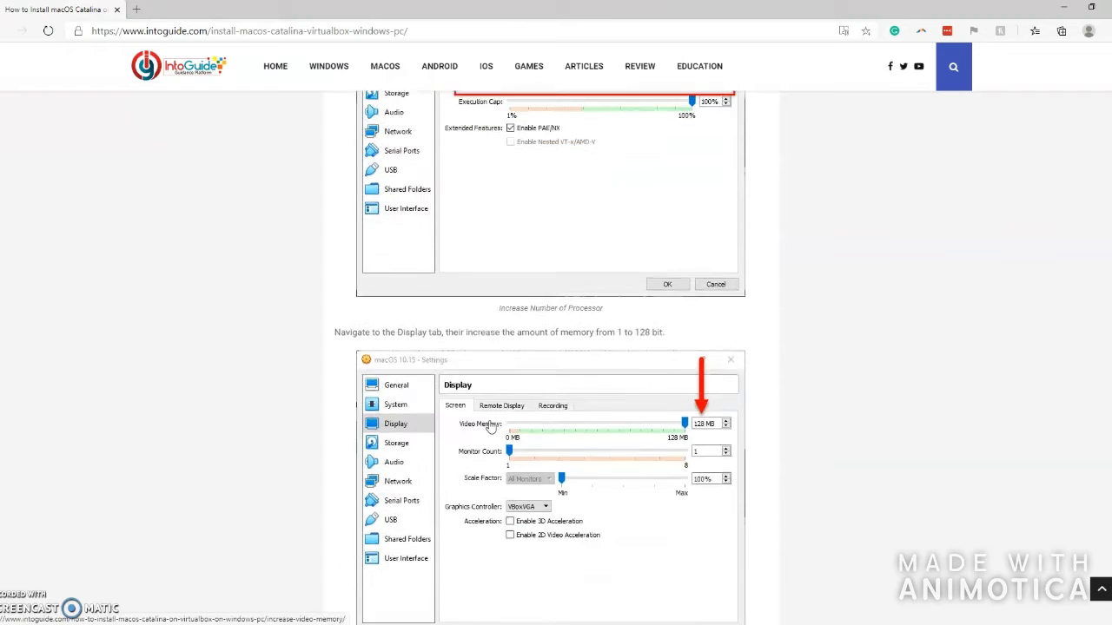
{"action": "scroll", "coordinate": [525, 427], "scroll_direction": "down", "scroll_amount": 3}
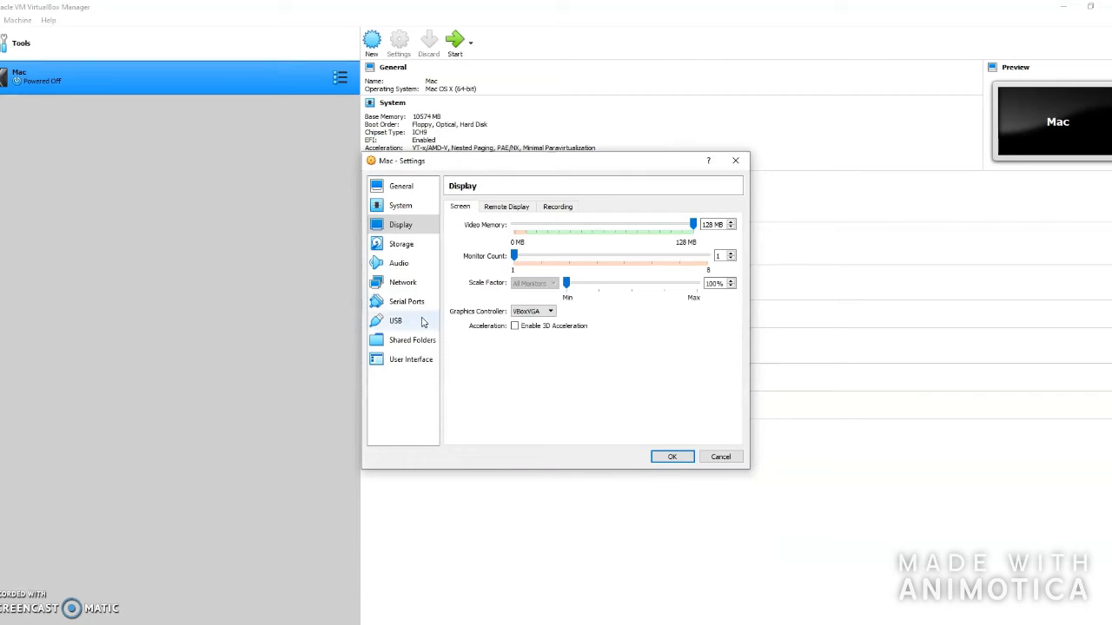
- Select the USB 3.0 (xHCI) controller and save the VM settings
{"action": "left_click", "coordinate": [415, 326]}
{"action": "left_click", "coordinate": [497, 249]}
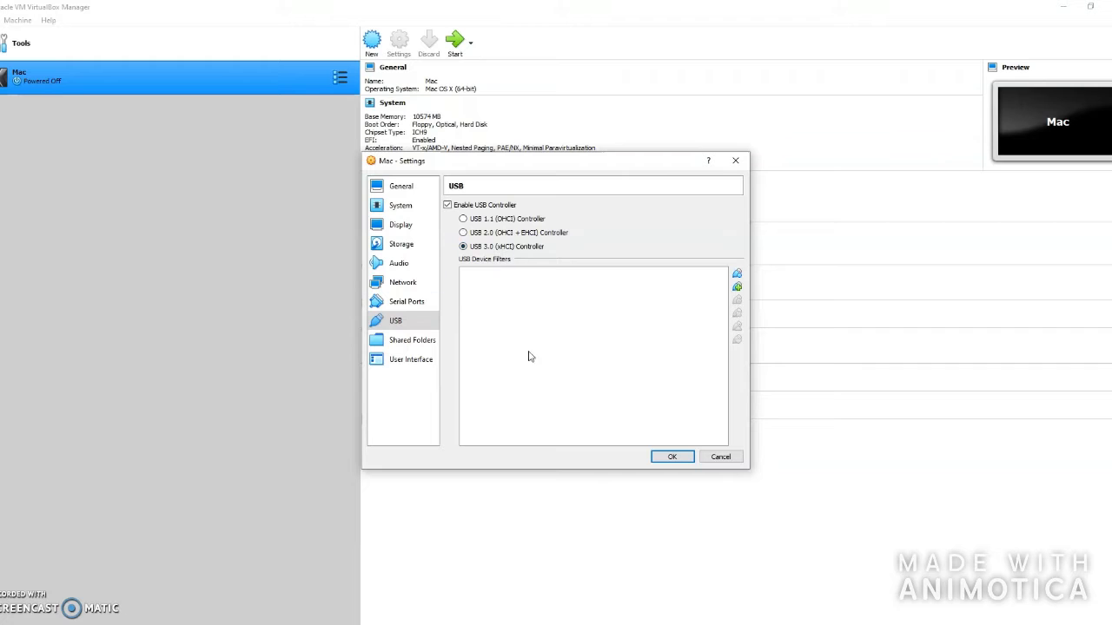
{"action": "left_click", "coordinate": [674, 458]}
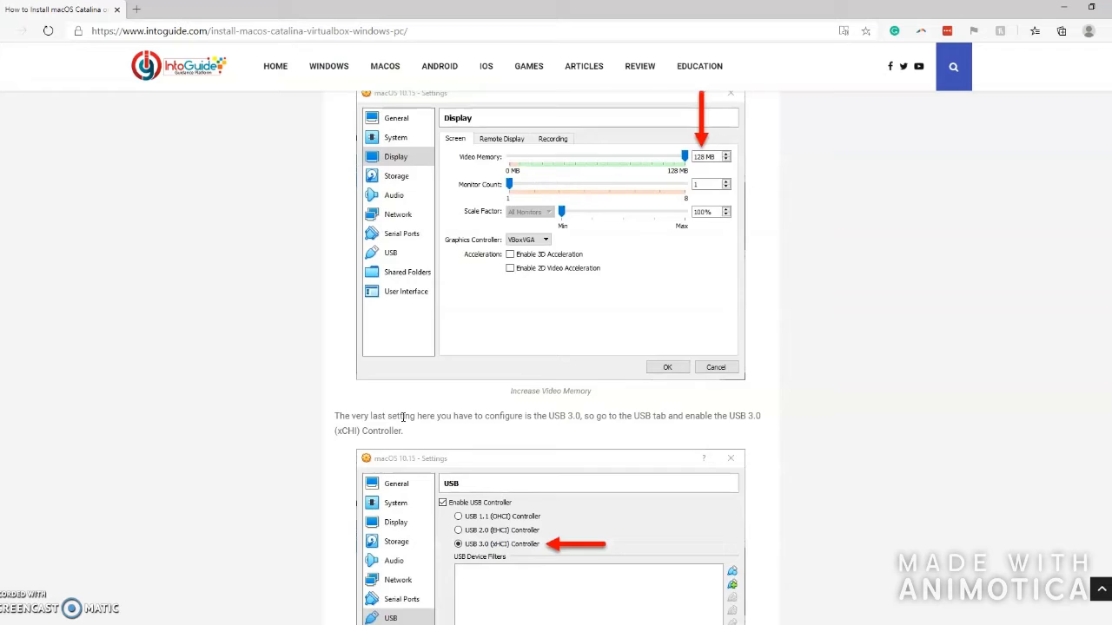
- Launch Command Prompt as administrator from a cmd search
{"action": "scroll", "coordinate": [402, 417], "scroll_direction": "down", "scroll_amount": 8}
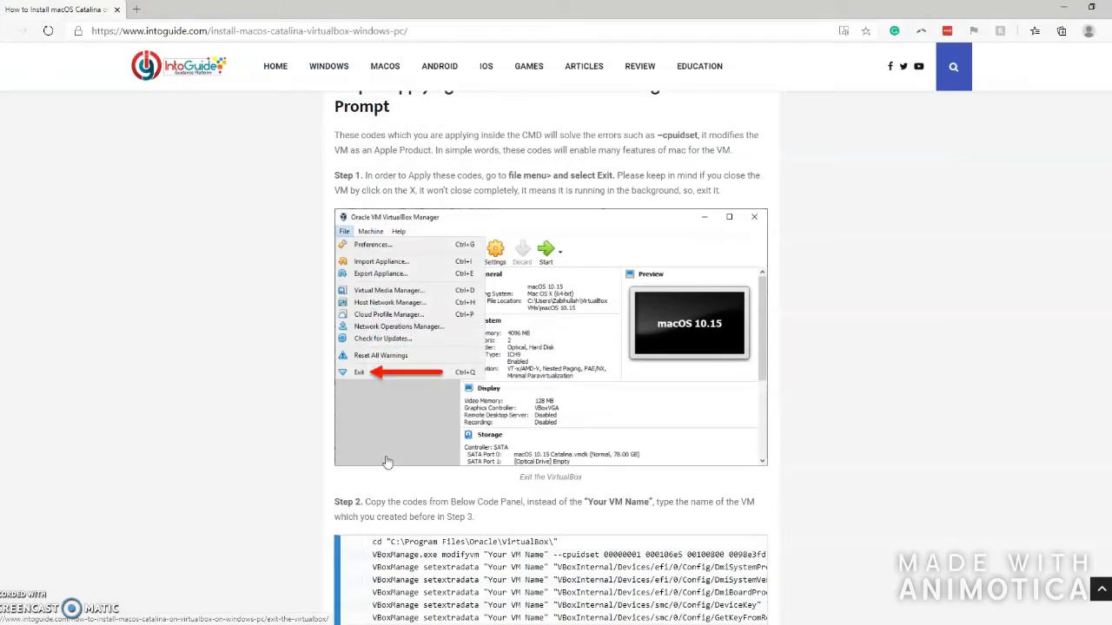
{"action": "key", "text": "super"}
{"action": "type", "text": "cmd"}
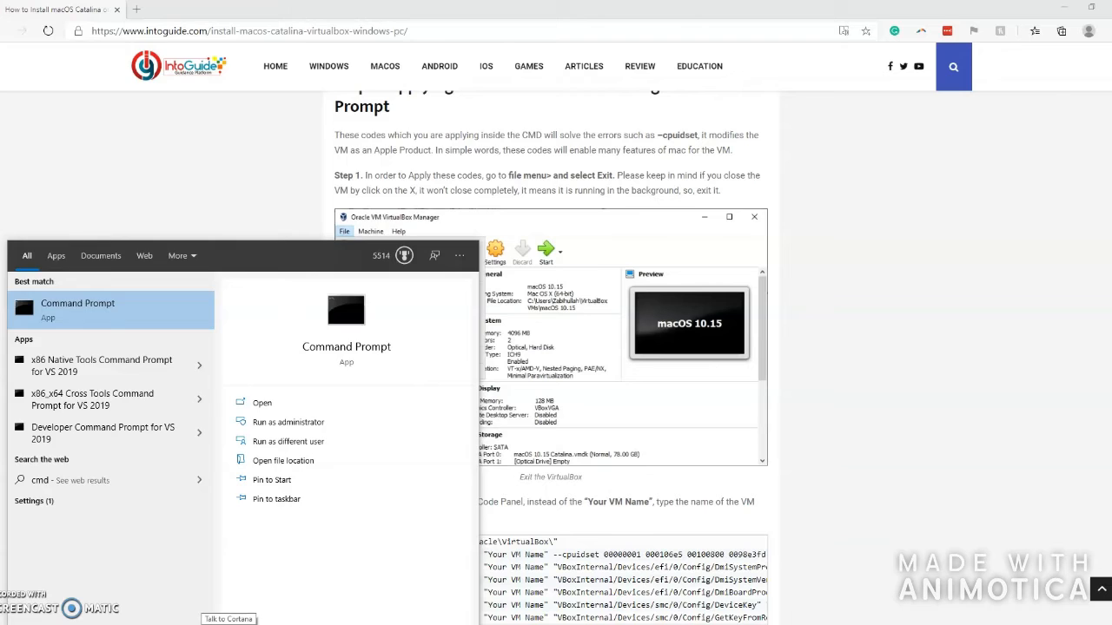
{"action": "key", "text": "ctrl+shift+Return"}
- Run the guide's cd command to enter the VirtualBox folder in Command Prompt
{"action": "scroll", "coordinate": [443, 417], "scroll_direction": "down", "scroll_amount": 1}
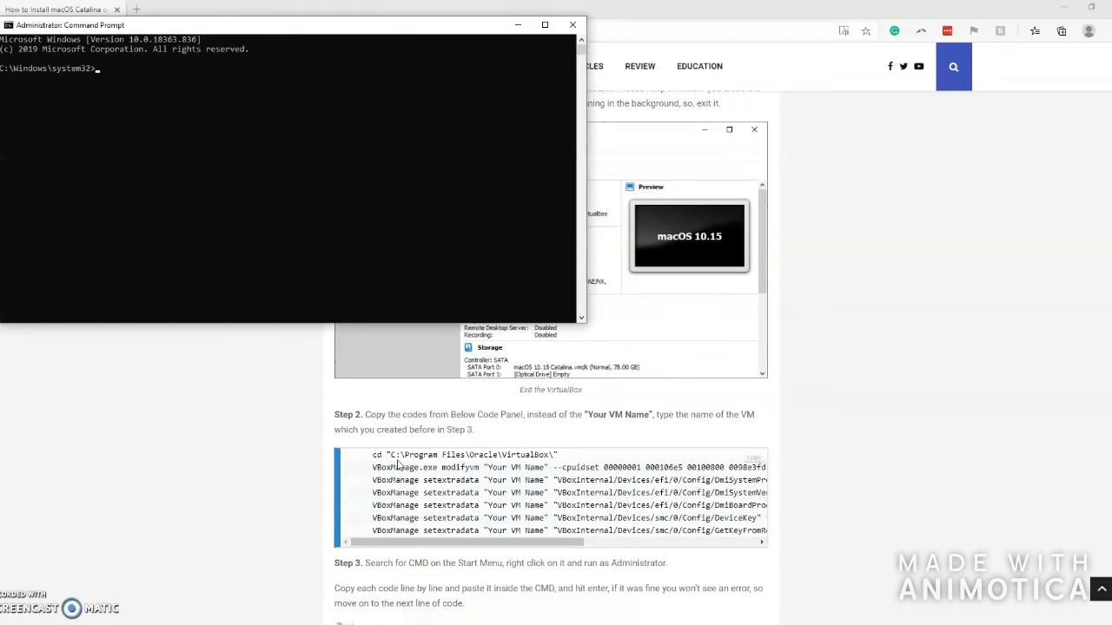
{"action": "left_click", "coordinate": [371, 453]}
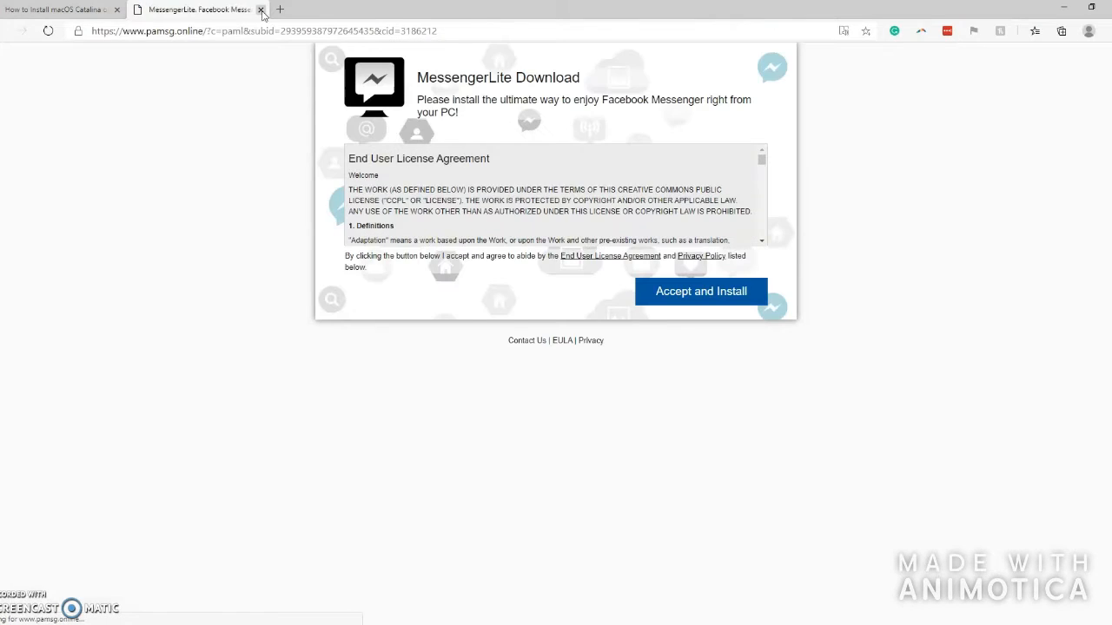
{"action": "left_click", "coordinate": [260, 9]}
{"action": "left_click_drag", "start_coordinate": [369, 455], "coordinate": [638, 455]}
{"action": "key", "text": "ctrl+c"}
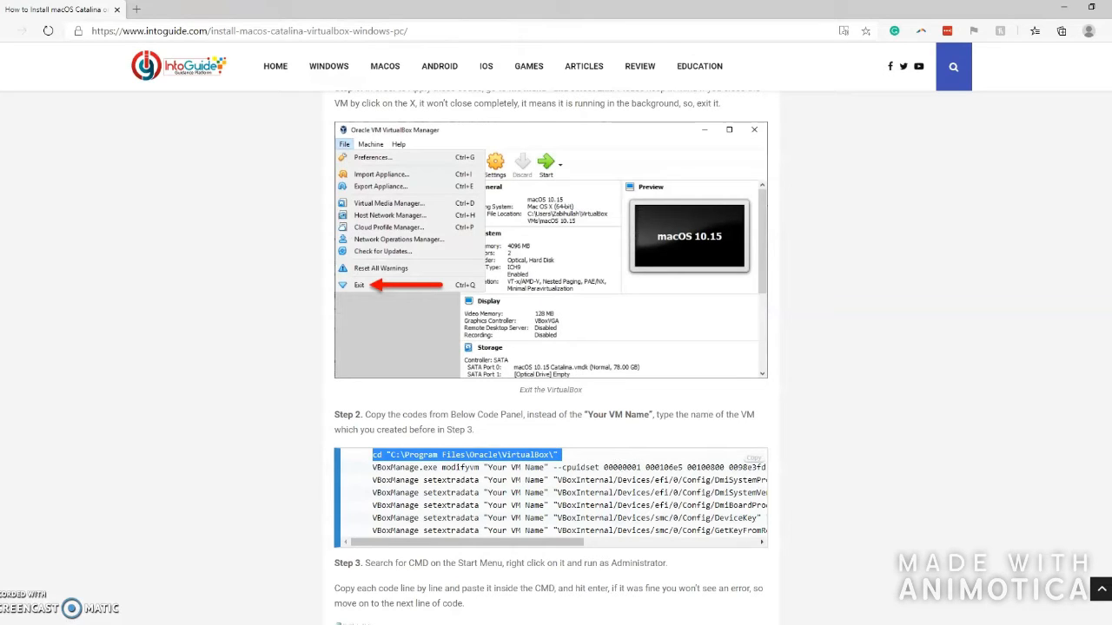
{"action": "key", "text": "alt+Tab"}
{"action": "key", "text": "ctrl+v"}
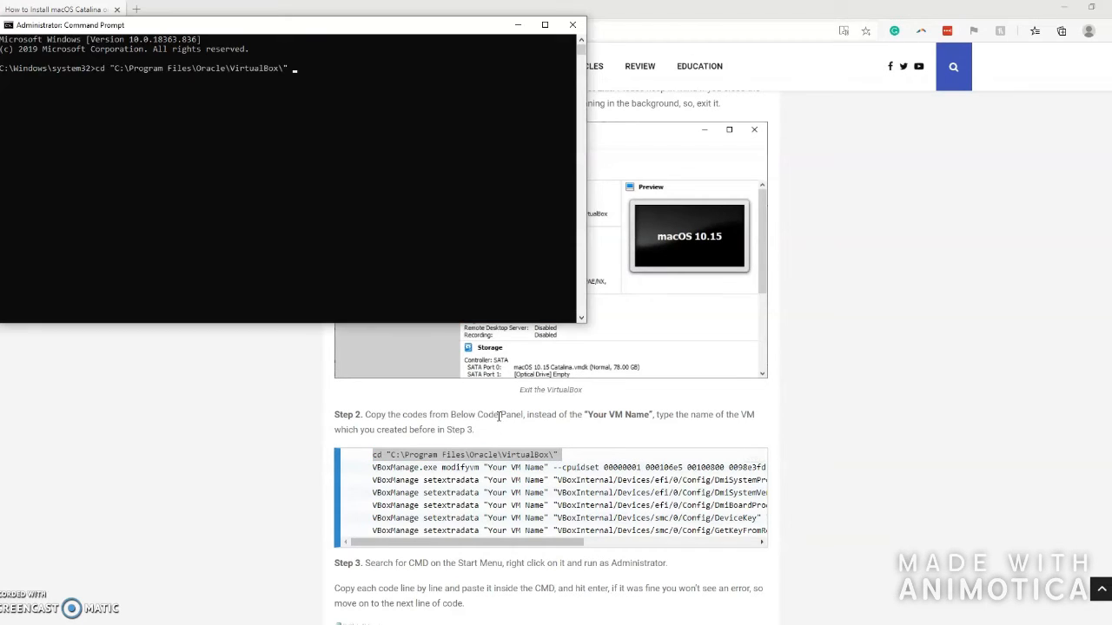
{"action": "key", "text": "Return"}
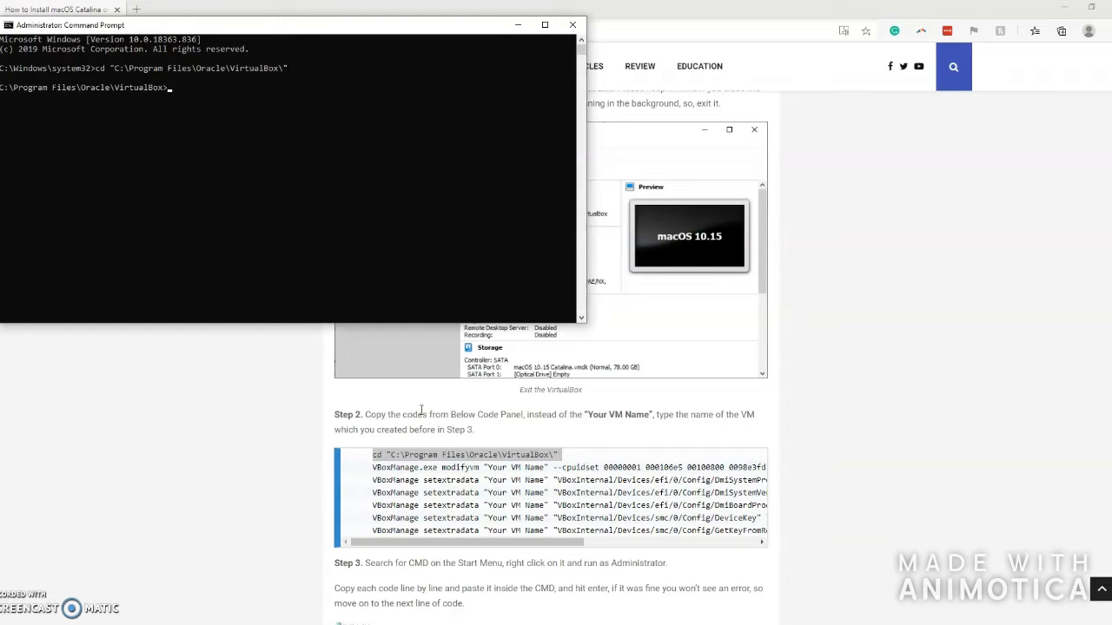
- Run the guide's VBoxManage modifyvm cpuidset command with Mac as the VM name
{"action": "left_click", "coordinate": [372, 470]}
{"action": "left_click_drag", "start_coordinate": [604, 461], "coordinate": [724, 466]}
{"action": "key", "text": "ctrl+c"}
{"action": "key", "text": "alt+Tab"}
{"action": "key", "text": "ctrl+v"}
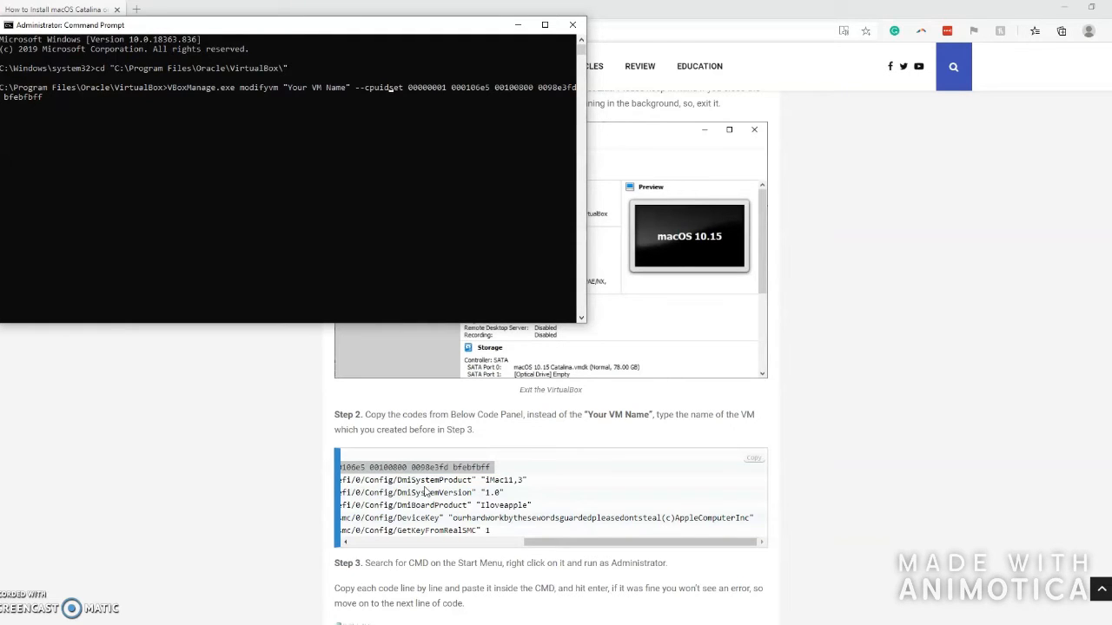
{"action": "key", "text": "BackSpace"}
{"action": "key", "text": "BackSpace"}
{"action": "key", "text": "BackSpace"}
{"action": "key", "text": "BackSpace"}
{"action": "key", "text": "BackSpace"}
{"action": "key", "text": "BackSpace"}
{"action": "key", "text": "BackSpace"}
{"action": "key", "text": "BackSpace"}
{"action": "key", "text": "BackSpace"}
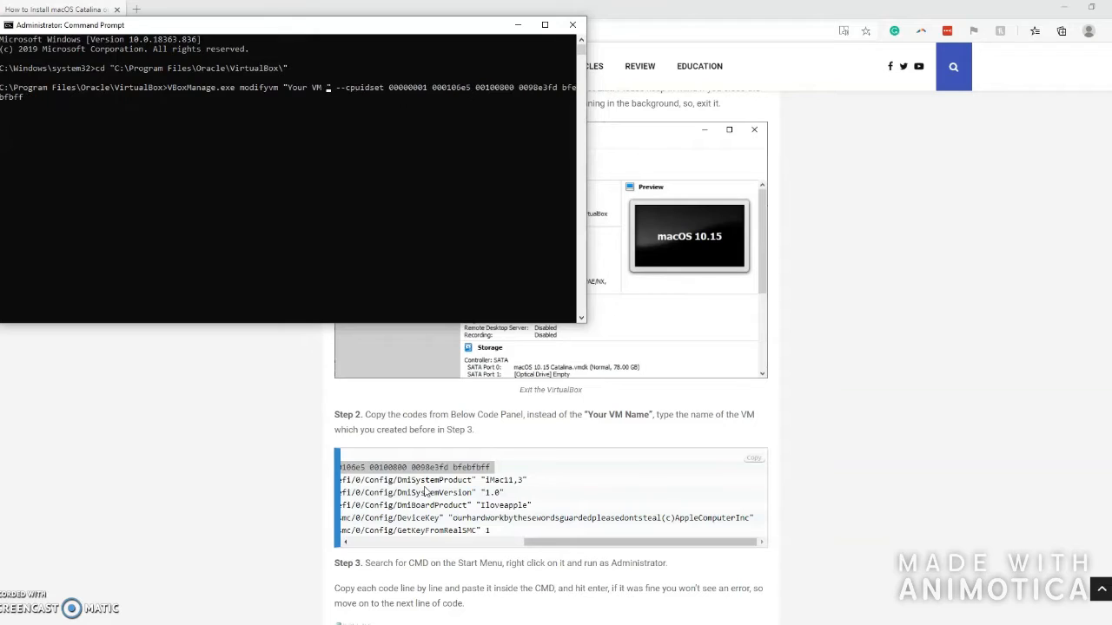
{"action": "key", "text": "BackSpace"}
{"action": "key", "text": "BackSpace"}
{"action": "key", "text": "BackSpace"}
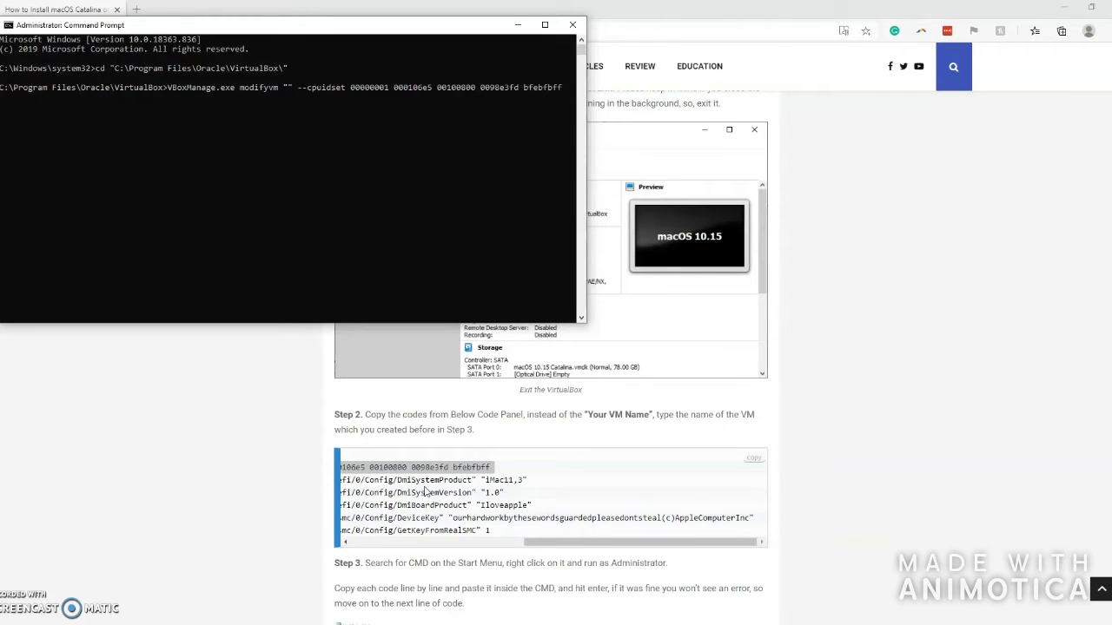
{"action": "type", "text": "Mac"}
{"action": "key", "text": "Return"}
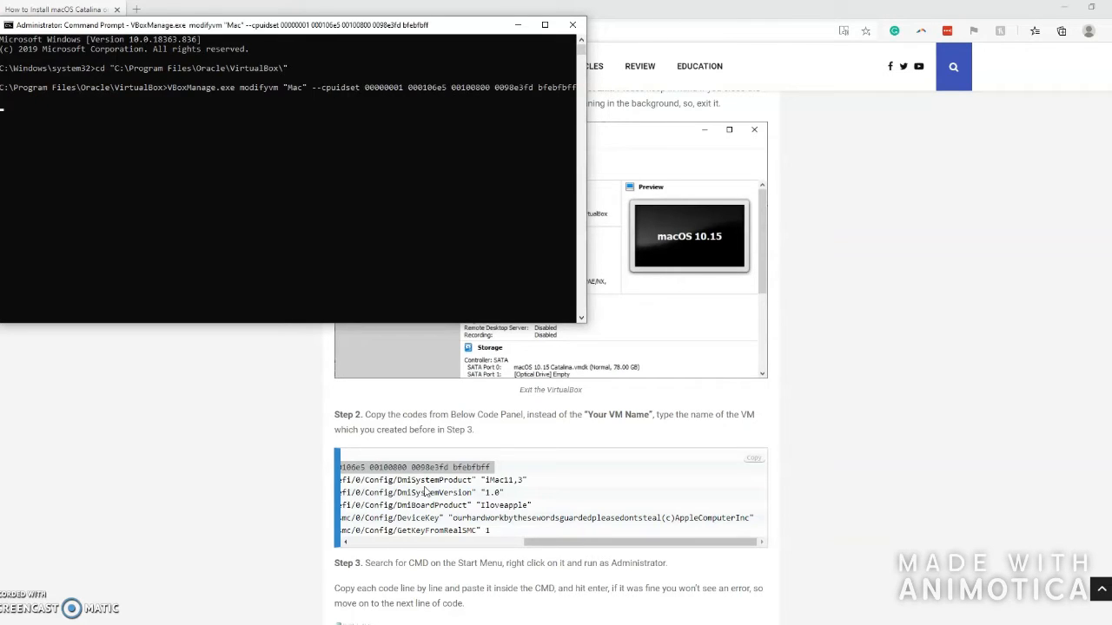
- Run the DmiSystemProduct "iMac11,3" setextradata command for Mac
{"action": "left_click", "coordinate": [499, 523]}
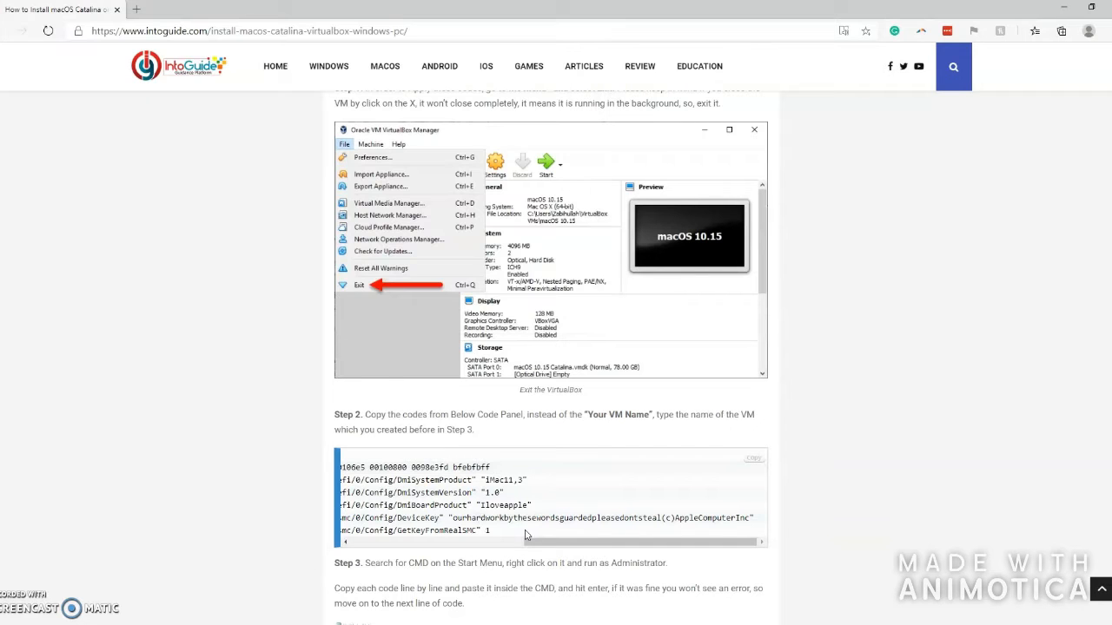
{"action": "left_click_drag", "start_coordinate": [578, 547], "coordinate": [266, 493]}
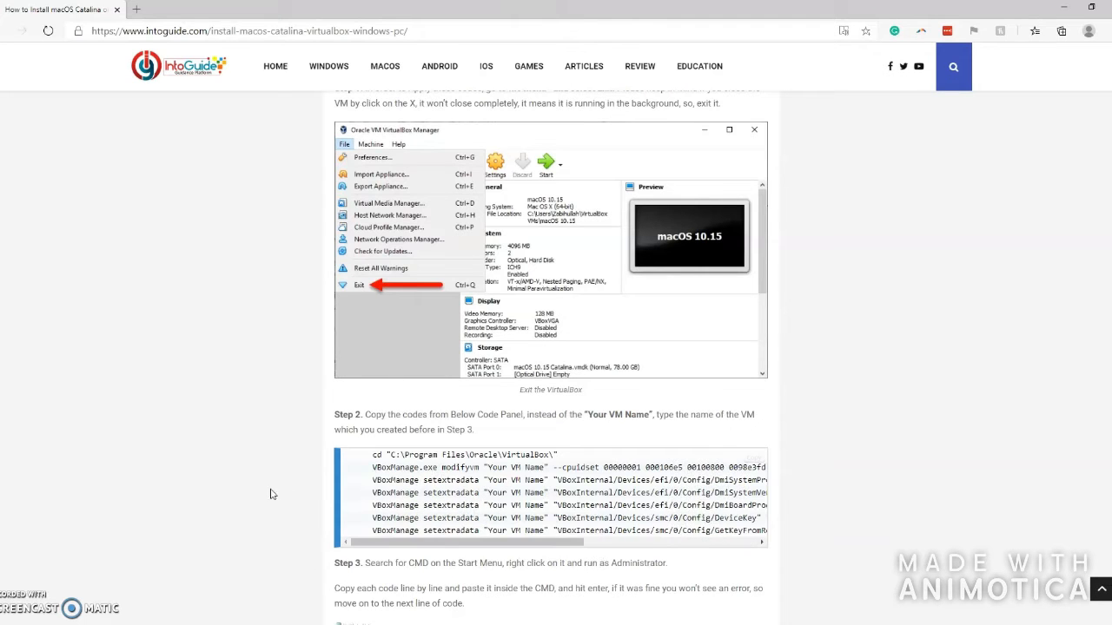
{"action": "left_click_drag", "start_coordinate": [371, 479], "coordinate": [608, 479]}
{"action": "key", "text": "ctrl+c"}
{"action": "key", "text": "alt+Tab"}
{"action": "right_click", "coordinate": [380, 222]}
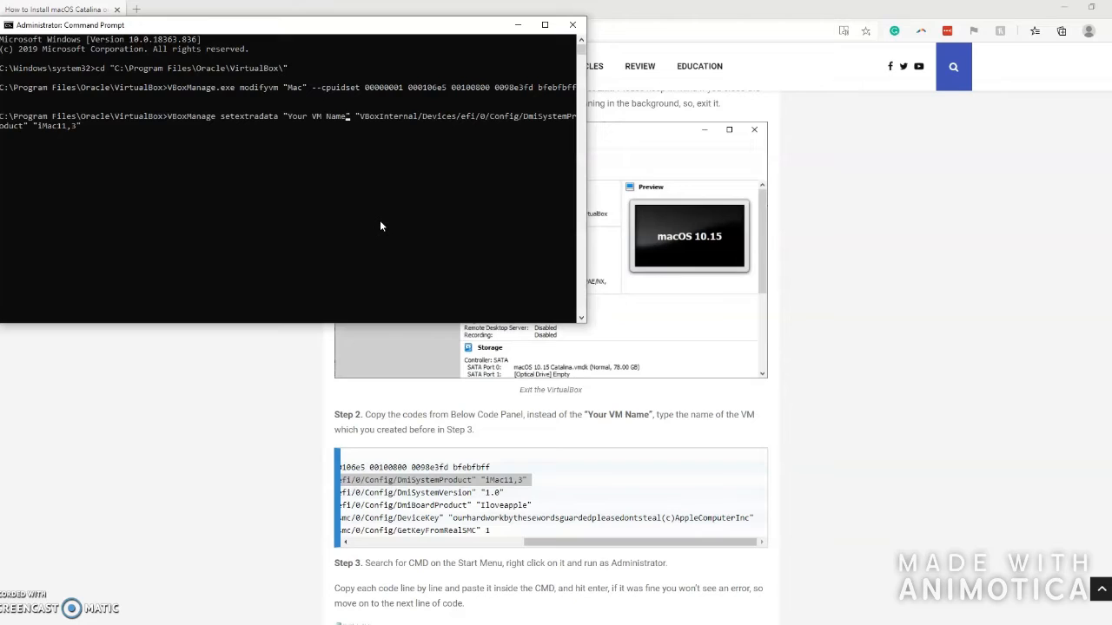
{"action": "key", "text": "BackSpace"}
{"action": "key", "text": "BackSpace"}
{"action": "key", "text": "BackSpace"}
{"action": "key", "text": "BackSpace"}
{"action": "key", "text": "BackSpace"}
{"action": "key", "text": "BackSpace"}
{"action": "key", "text": "BackSpace"}
{"action": "key", "text": "BackSpace"}
{"action": "key", "text": "BackSpace"}
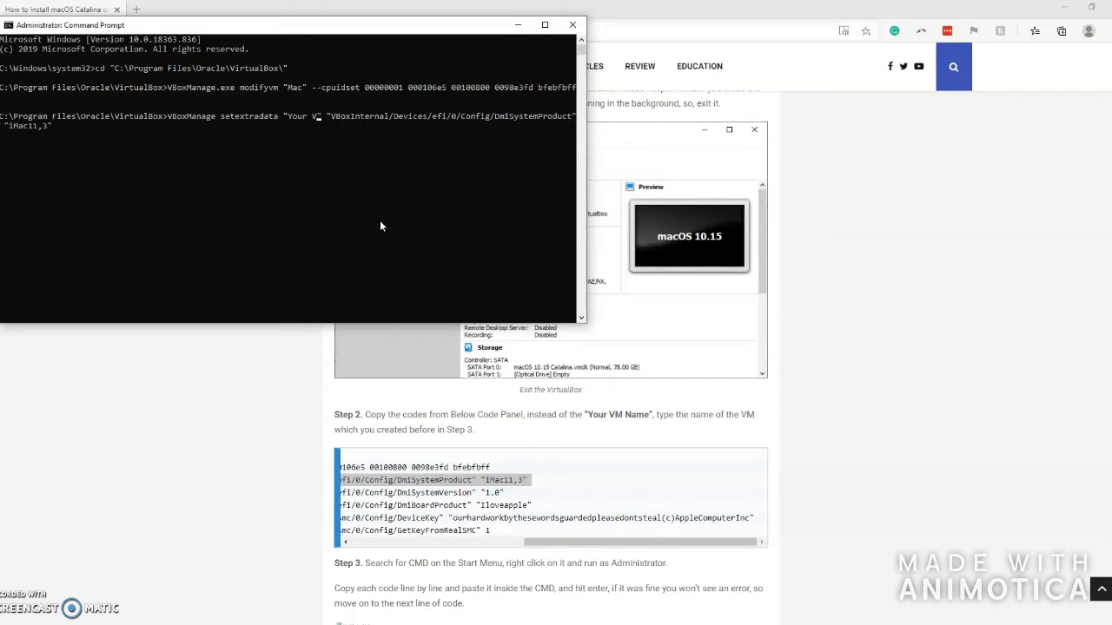
{"action": "key", "text": "BackSpace"}
{"action": "key", "text": "BackSpace"}
{"action": "key", "text": "BackSpace"}
{"action": "type", "text": "Mac"}
{"action": "key", "text": "Return"}
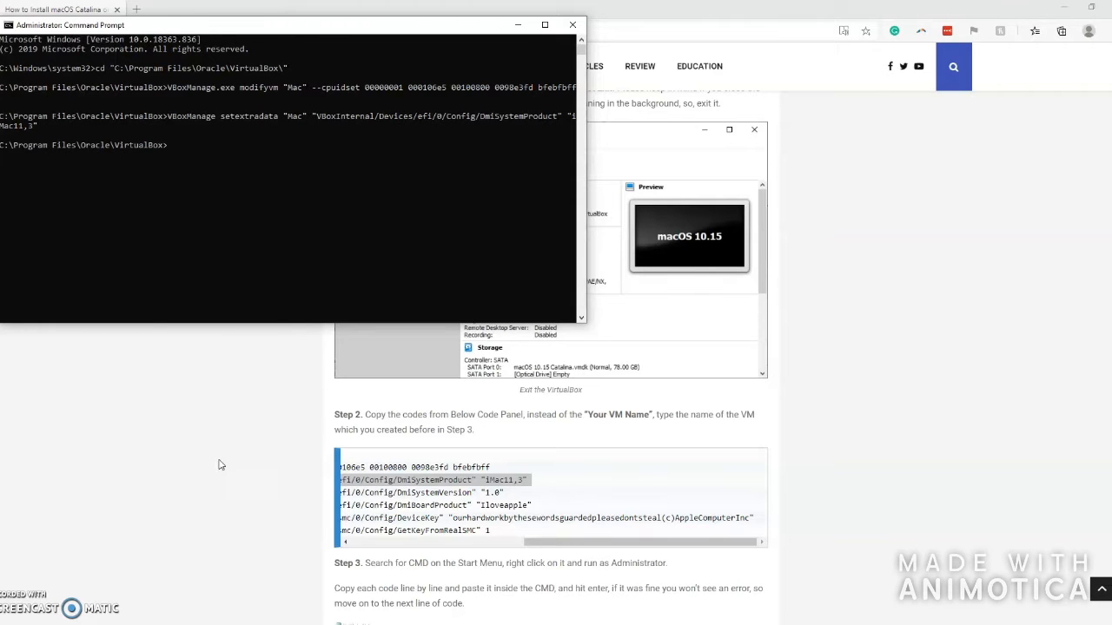
{"action": "left_click", "coordinate": [249, 488]}
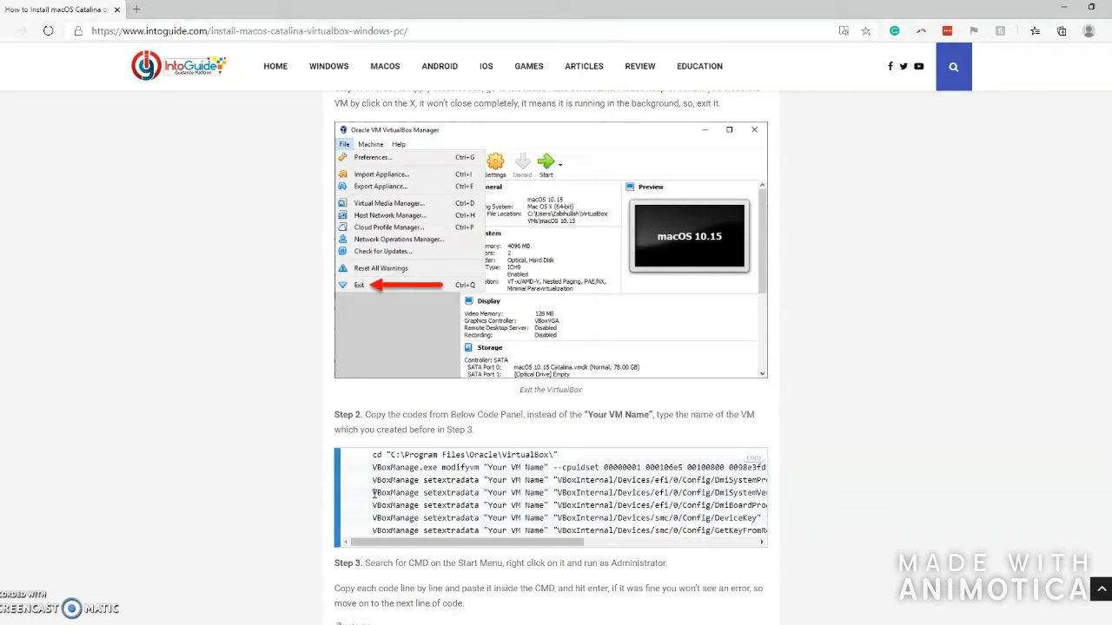
- Run the DmiSystemVersion "1.0" setextradata command for Mac
{"action": "left_click_drag", "start_coordinate": [369, 496], "coordinate": [533, 494]}
{"action": "key", "text": "ctrl+c"}
{"action": "key", "text": "alt+Tab"}
{"action": "key", "text": "ctrl+v"}
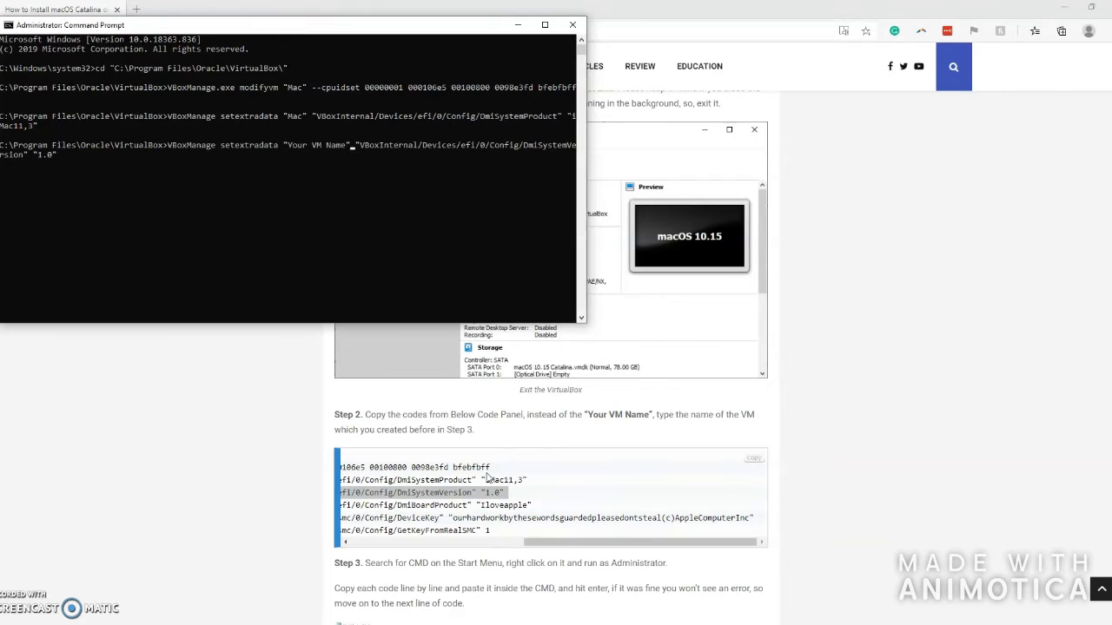
{"action": "key", "text": "BackSpace"}
{"action": "key", "text": "BackSpace"}
{"action": "key", "text": "BackSpace"}
{"action": "key", "text": "BackSpace"}
{"action": "key", "text": "BackSpace"}
{"action": "key", "text": "BackSpace"}
{"action": "key", "text": "BackSpace"}
{"action": "key", "text": "BackSpace"}
{"action": "key", "text": "BackSpace"}
{"action": "key", "text": "BackSpace"}
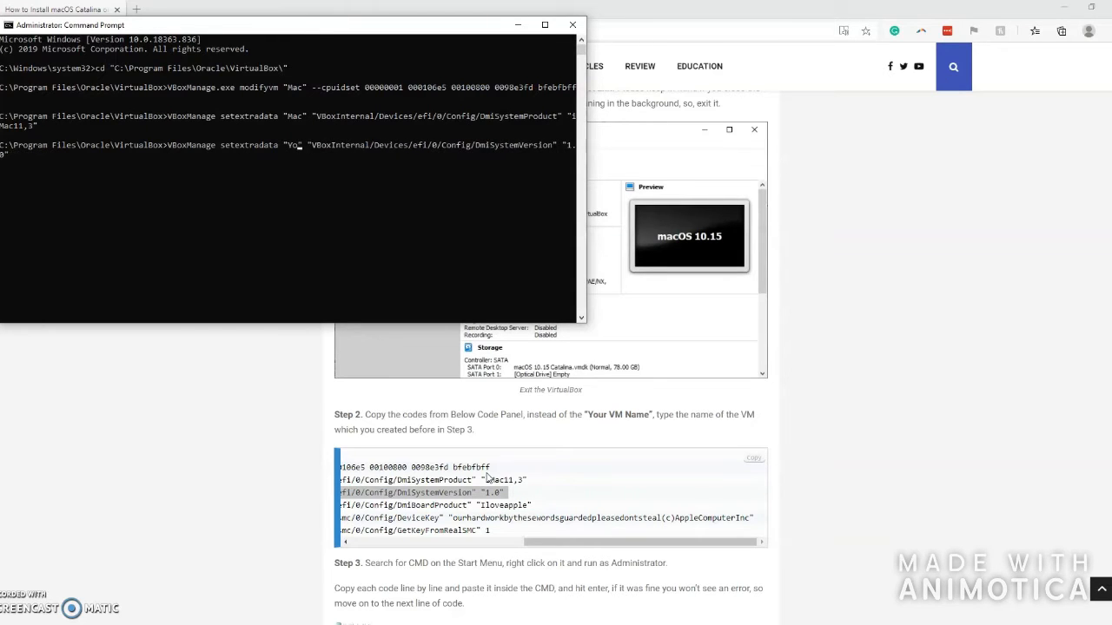
{"action": "type", "text": "Mac"}
{"action": "key", "text": "Return"}
- Close the popup advert tab that opened over the guide
{"action": "key", "text": "alt+Tab"}
{"action": "left_click", "coordinate": [483, 529]}
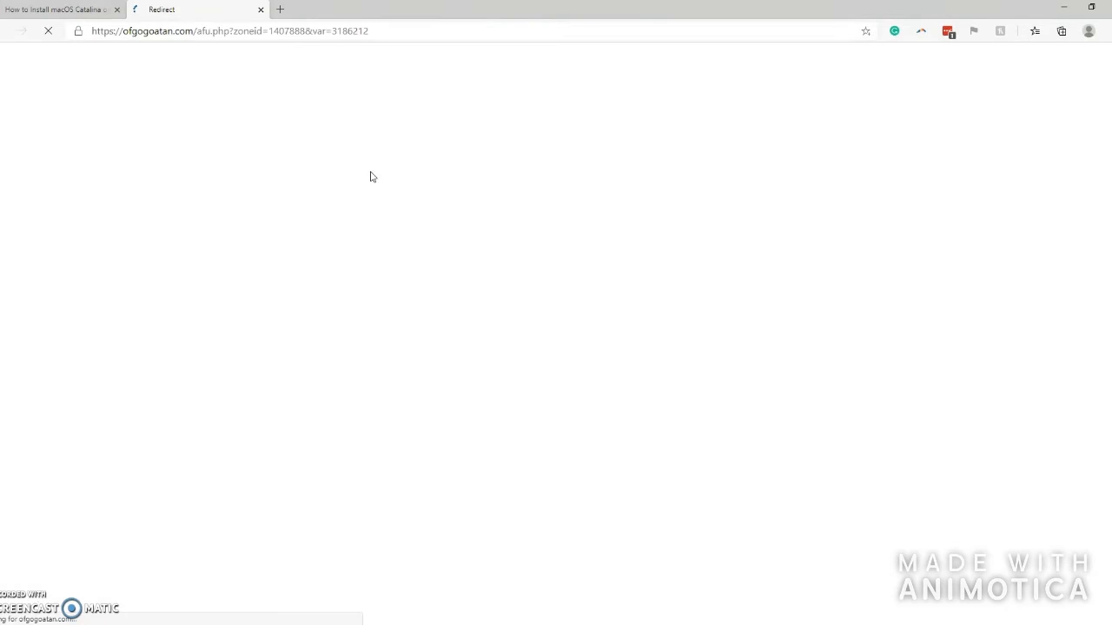
{"action": "left_click", "coordinate": [260, 9]}
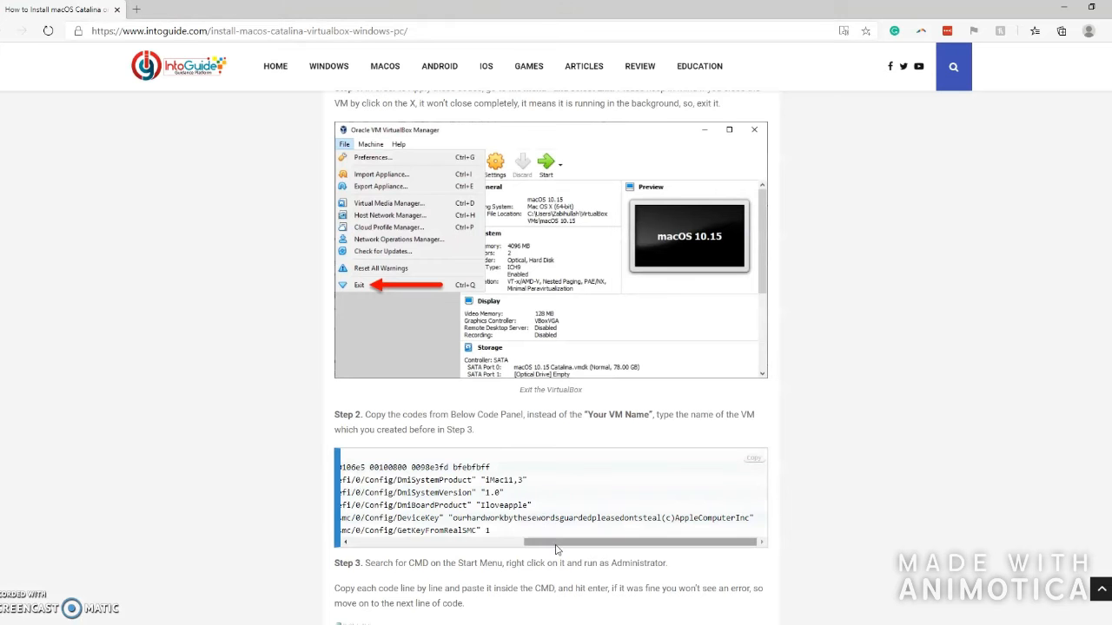
{"action": "scroll", "coordinate": [546, 521], "scroll_direction": "left", "scroll_amount": 5}
{"action": "key", "text": "alt+Tab"}
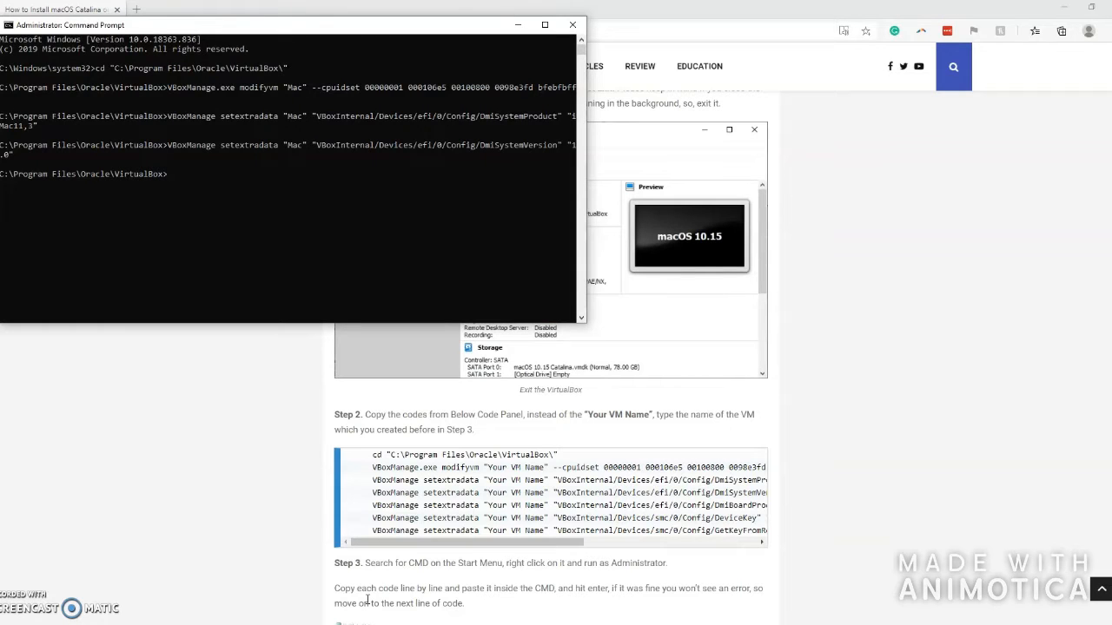
- Run the DmiBoardProduct "Iloveapple" setextradata command with Mac as the VM name
{"action": "mouse_move", "coordinate": [483, 543]}
{"action": "left_mouse_down"}
{"action": "mouse_move", "coordinate": [584, 549]}
{"action": "mouse_move", "coordinate": [481, 548]}
{"action": "left_mouse_up"}
{"action": "left_click_drag", "start_coordinate": [372, 505], "coordinate": [531, 505]}
{"action": "left_click", "coordinate": [446, 507]}
{"action": "left_click_drag", "start_coordinate": [535, 543], "coordinate": [275, 542]}
{"action": "left_click_drag", "start_coordinate": [372, 506], "coordinate": [705, 504]}
{"action": "key", "text": "ctrl+c"}
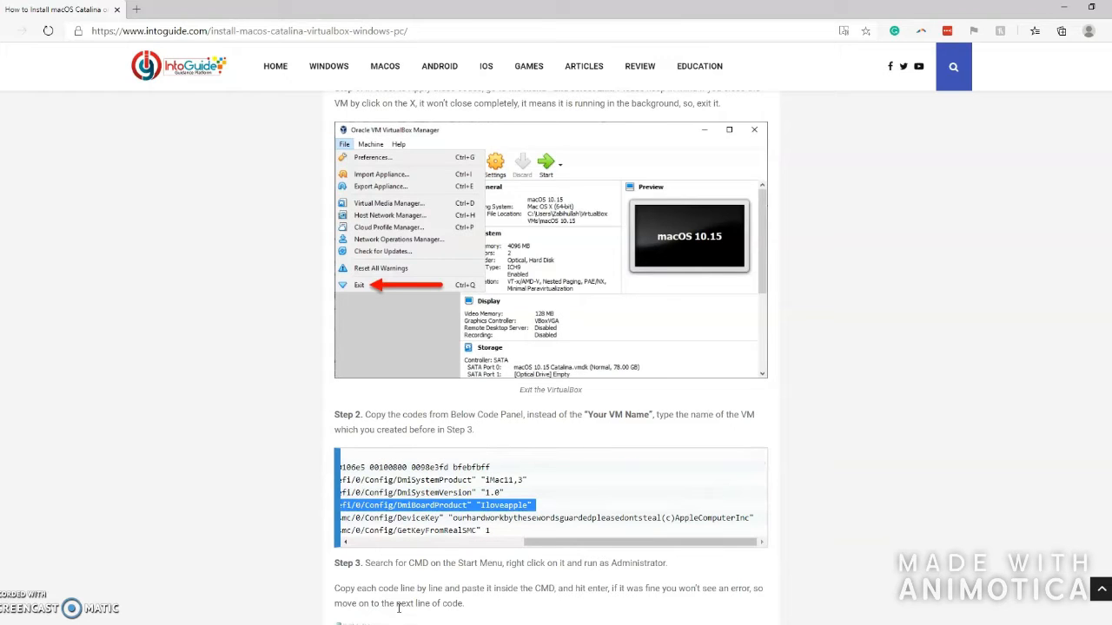
{"action": "left_click", "coordinate": [370, 623]}
{"action": "key", "text": "ctrl+v"}
{"action": "key", "text": "BackSpace"}
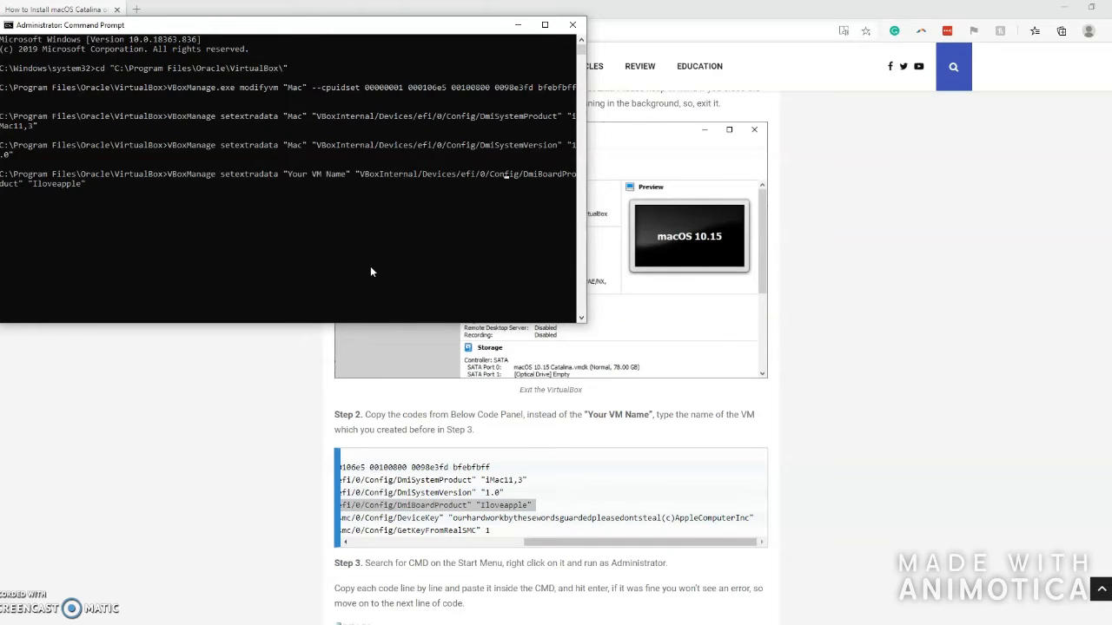
{"action": "key", "text": "Left"}
{"action": "key", "text": "Left"}
{"action": "key", "text": "BackSpace"}
{"action": "key", "text": "BackSpace"}
{"action": "key", "text": "BackSpace"}
{"action": "key", "text": "BackSpace"}
{"action": "key", "text": "BackSpace"}
{"action": "key", "text": "BackSpace"}
{"action": "key", "text": "BackSpace"}
{"action": "key", "text": "BackSpace"}
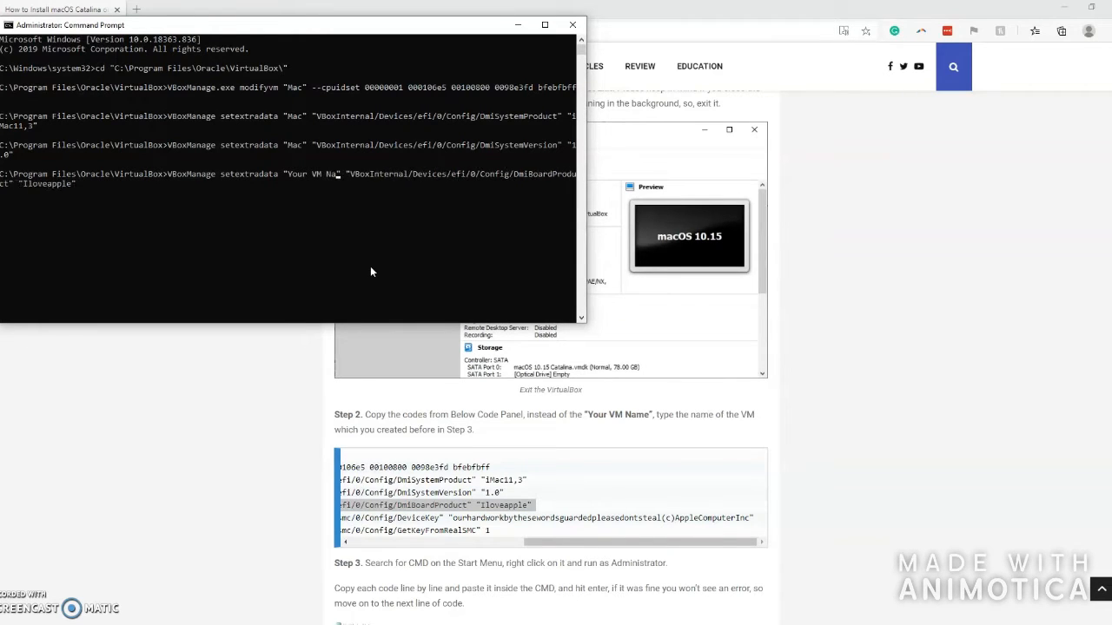
{"action": "key", "text": "BackSpace"}
{"action": "key", "text": "BackSpace"}
{"action": "key", "text": "BackSpace"}
{"action": "key", "text": "BackSpace"}
{"action": "type", "text": "Mac"}
{"action": "key", "text": "Return"}
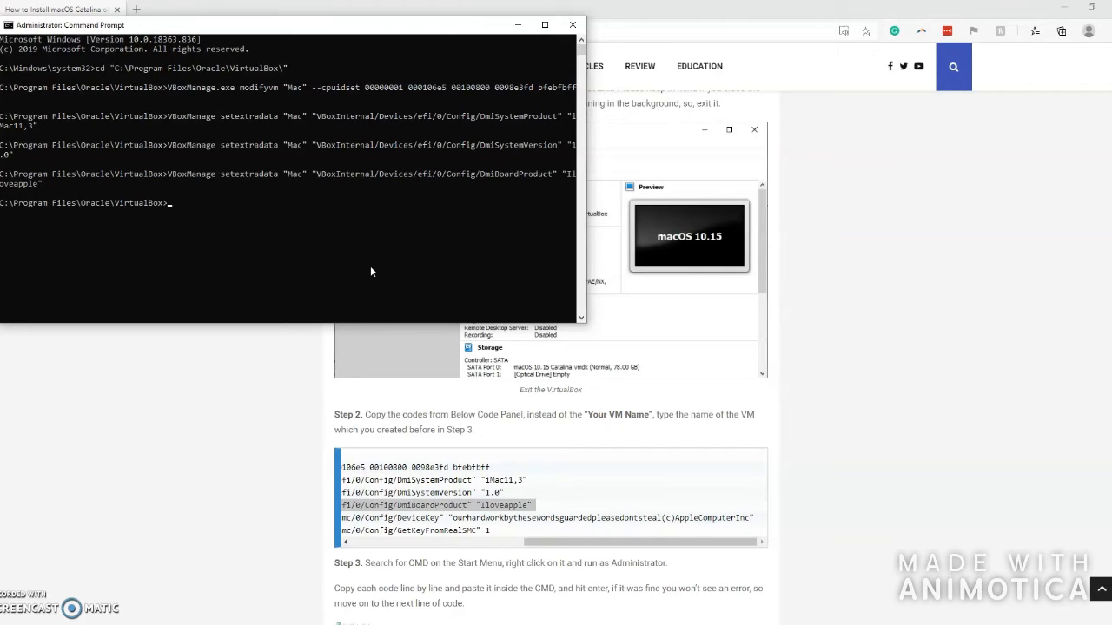
{"action": "left_click", "coordinate": [581, 552]}
- Run the guide's DeviceKey setextradata command for Mac
{"action": "left_click_drag", "start_coordinate": [582, 552], "coordinate": [76, 550]}
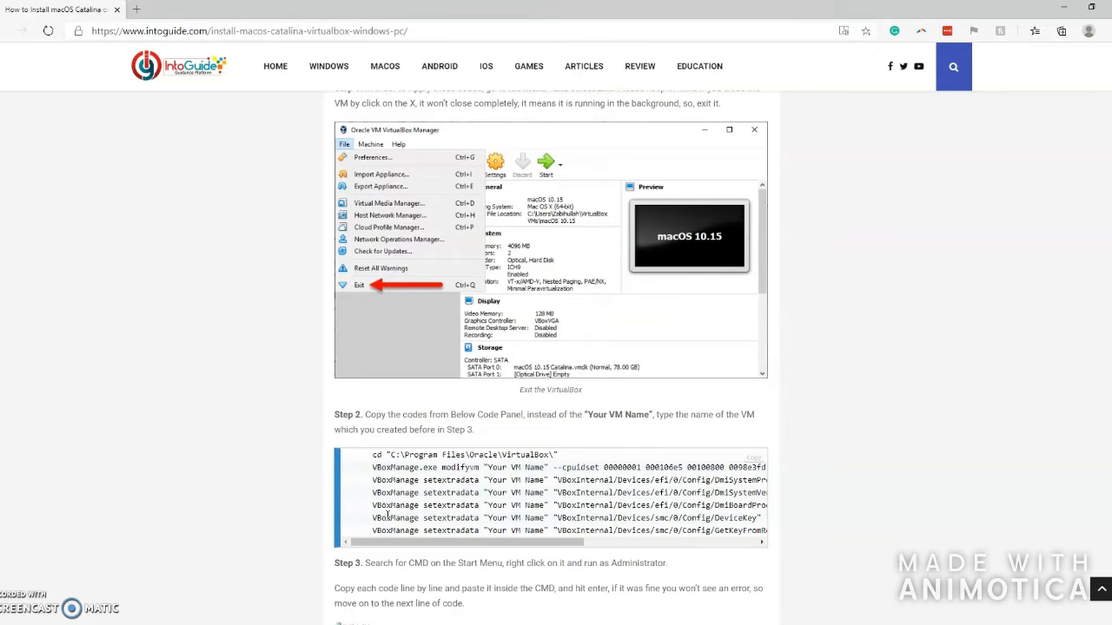
{"action": "left_click_drag", "start_coordinate": [371, 518], "coordinate": [768, 523]}
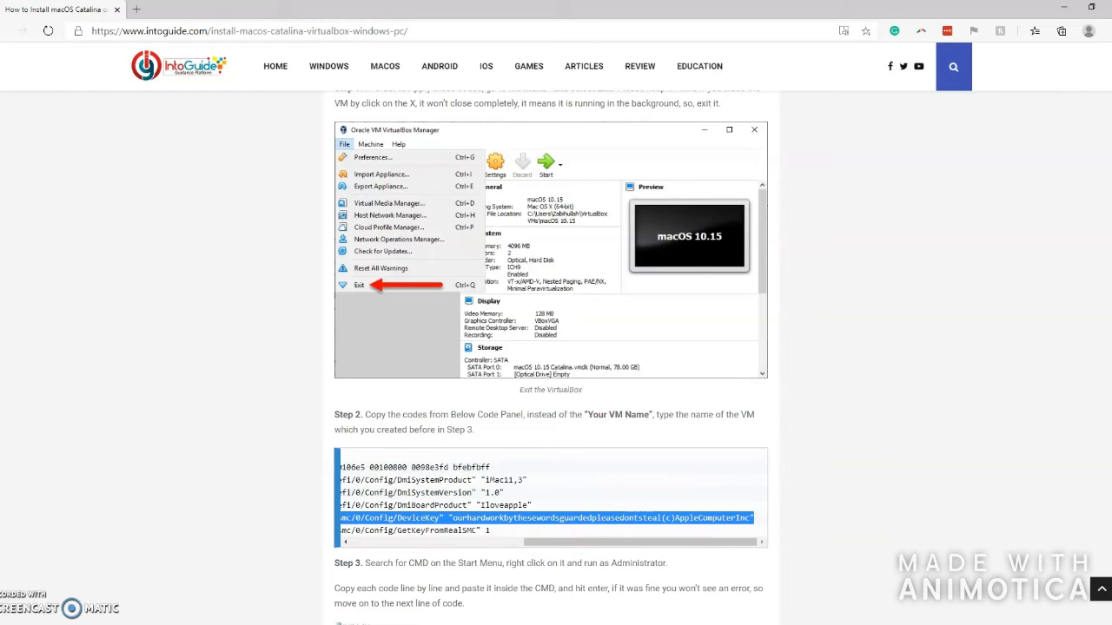
{"action": "key", "text": "alt+Tab"}
{"action": "key", "text": "ctrl+v"}
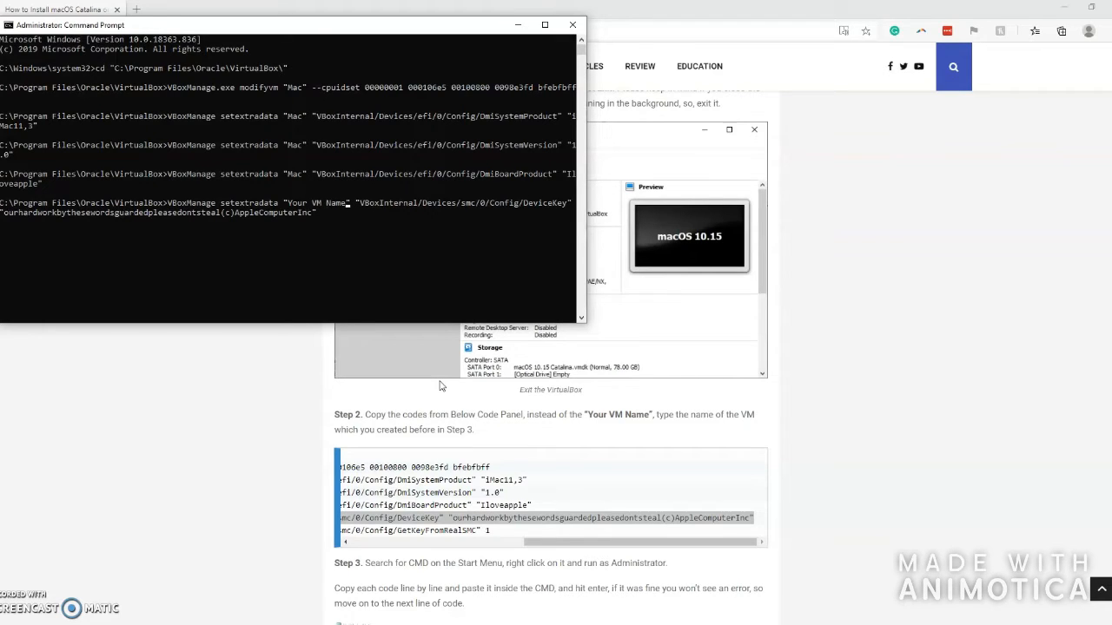
{"action": "key", "text": "BackSpace"}
{"action": "key", "text": "BackSpace"}
{"action": "key", "text": "BackSpace"}
{"action": "key", "text": "BackSpace"}
{"action": "key", "text": "BackSpace"}
{"action": "key", "text": "BackSpace"}
{"action": "key", "text": "BackSpace"}
{"action": "key", "text": "BackSpace"}
{"action": "key", "text": "BackSpace"}
{"action": "key", "text": "BackSpace"}
{"action": "key", "text": "BackSpace"}
{"action": "key", "text": "BackSpace"}
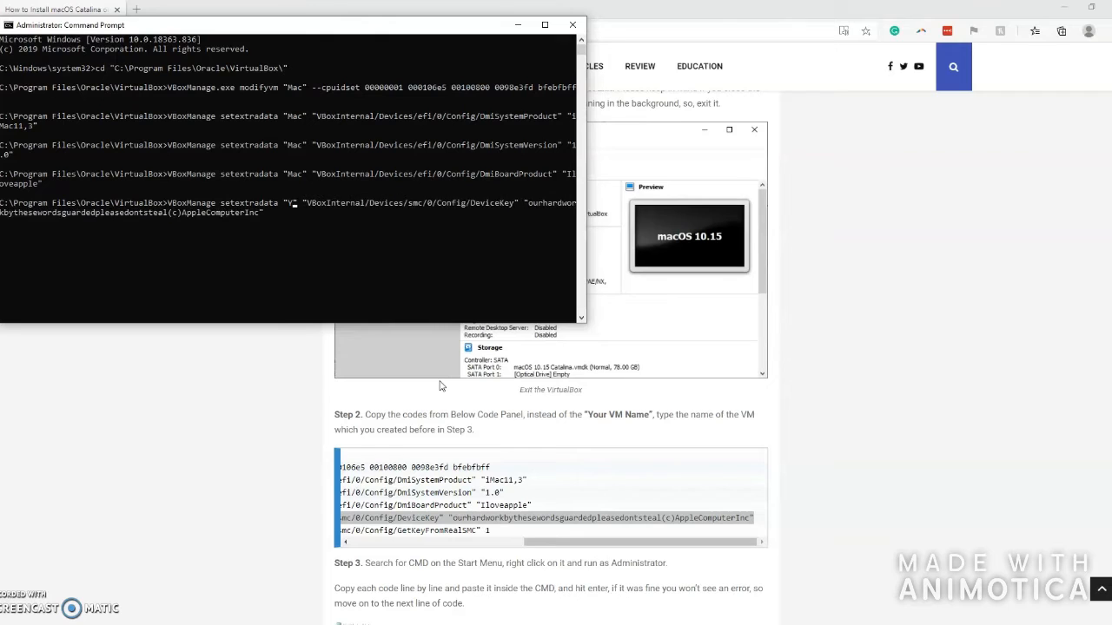
{"action": "type", "text": "Mac"}
{"action": "key", "text": "Return"}
- Run the GetKeyFromRealSMC 1 setextradata command for Mac
{"action": "left_click", "coordinate": [418, 521]}
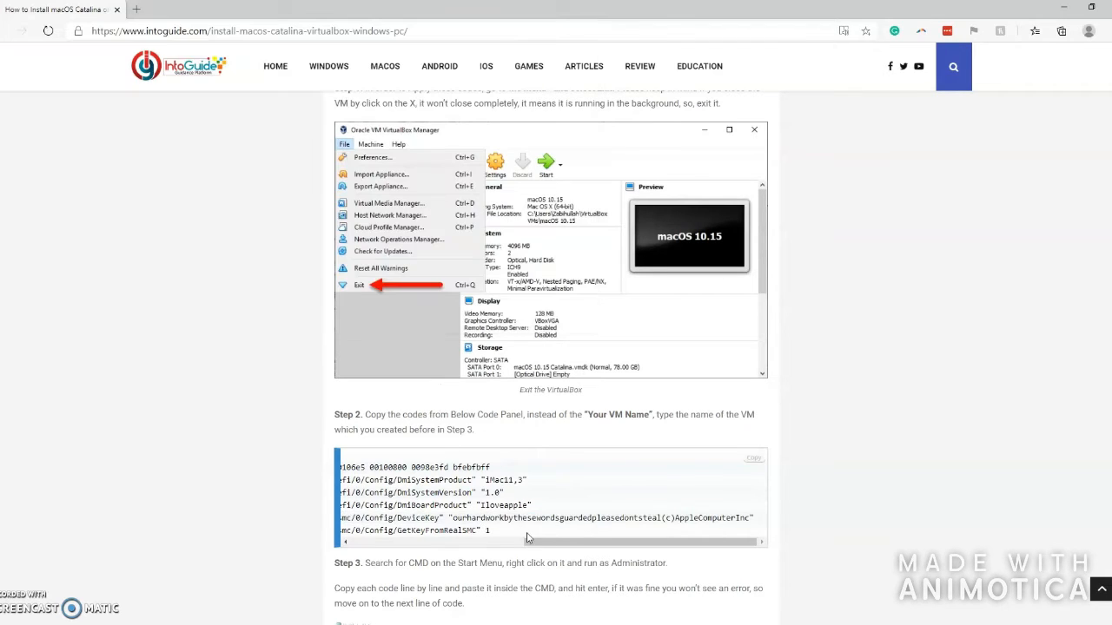
{"action": "left_click_drag", "start_coordinate": [528, 551], "coordinate": [638, 530]}
{"action": "key", "text": "ctrl+c"}
{"action": "left_click", "coordinate": [375, 624]}
{"action": "key", "text": "ctrl+v"}
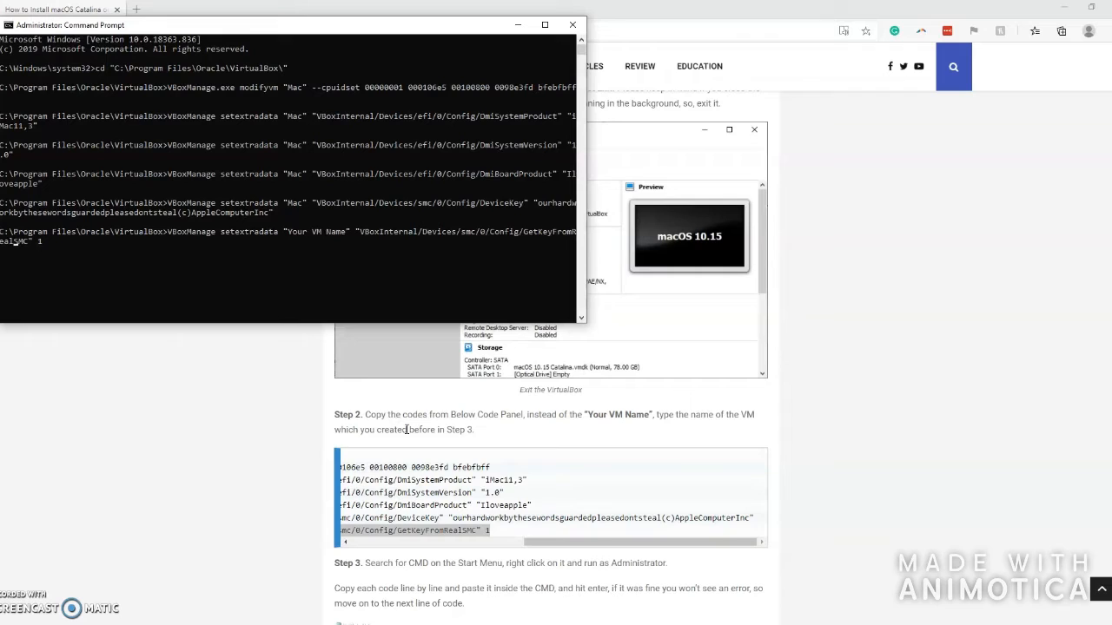
{"action": "key", "text": "BackSpace"}
{"action": "key", "text": "BackSpace"}
{"action": "key", "text": "BackSpace"}
{"action": "key", "text": "BackSpace"}
{"action": "key", "text": "BackSpace"}
{"action": "key", "text": "BackSpace"}
{"action": "key", "text": "BackSpace"}
{"action": "key", "text": "BackSpace"}
{"action": "key", "text": "BackSpace"}
{"action": "key", "text": "BackSpace"}
{"action": "key", "text": "BackSpace"}
{"action": "key", "text": "BackSpace"}
{"action": "type", "text": "Mac"}
{"action": "key", "text": "Return"}
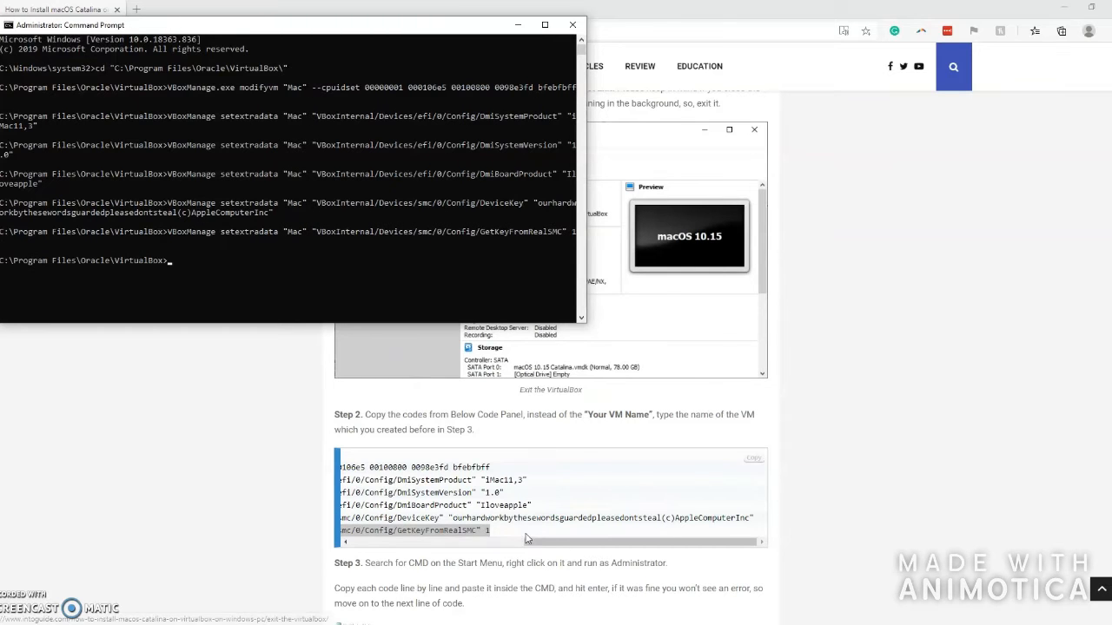
{"action": "left_click", "coordinate": [530, 536]}
- Scroll the IntoGuide article down to Step 7
{"action": "scroll", "coordinate": [552, 563], "scroll_direction": "down", "scroll_amount": 1}
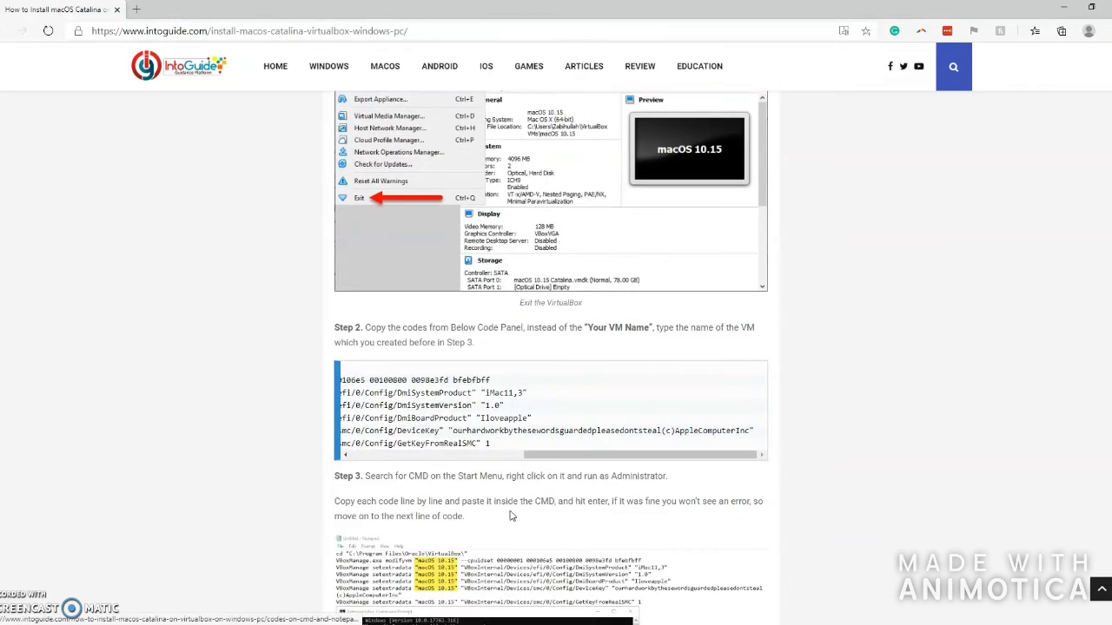
{"action": "left_click_drag", "start_coordinate": [466, 501], "coordinate": [641, 501]}
{"action": "left_click", "coordinate": [641, 502]}
{"action": "scroll", "coordinate": [641, 501], "scroll_direction": "down", "scroll_amount": 4}
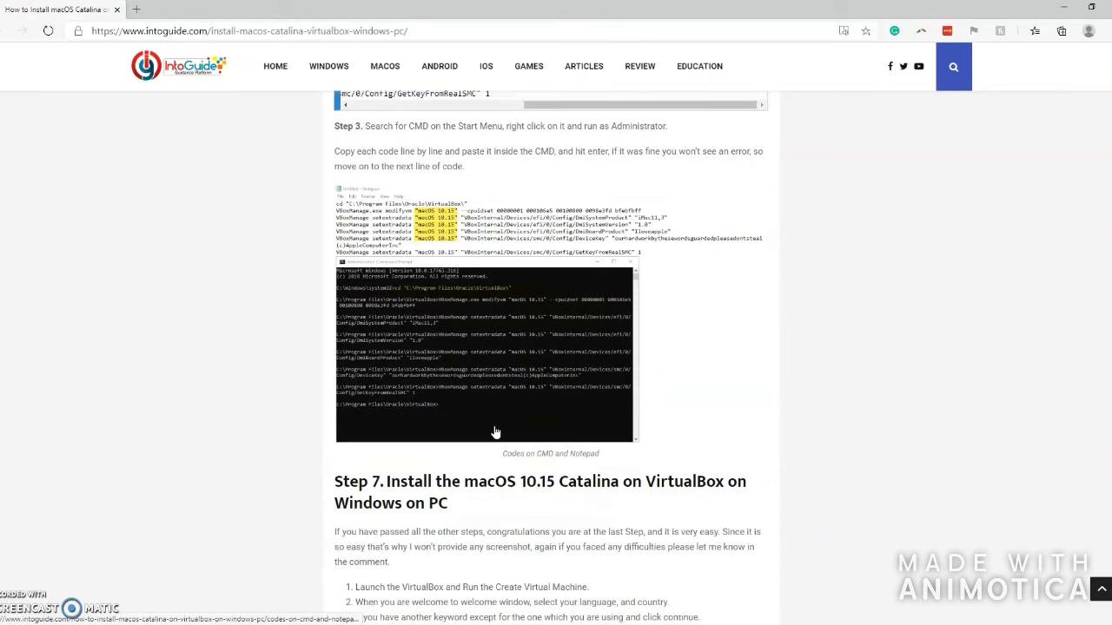
{"action": "left_click_drag", "start_coordinate": [413, 483], "coordinate": [584, 490]}
{"action": "left_click", "coordinate": [585, 491]}
{"action": "triple_click", "coordinate": [584, 489]}
{"action": "left_click", "coordinate": [510, 502]}
{"action": "scroll", "coordinate": [431, 526], "scroll_direction": "down", "scroll_amount": 1}
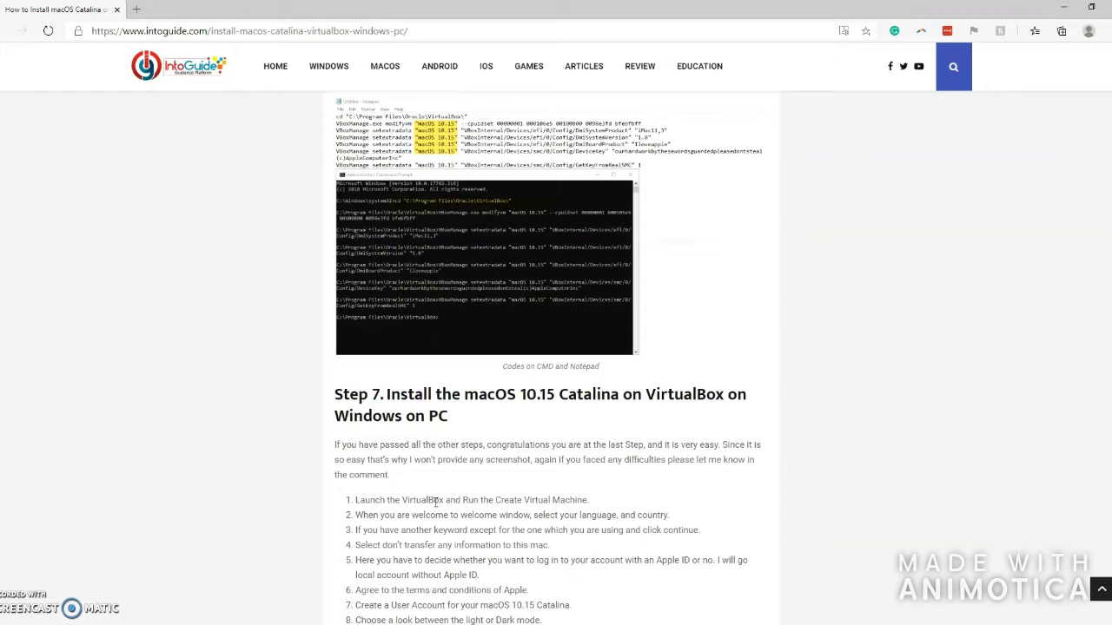
- Close Command Prompt with exit and reopen Oracle VM VirtualBox
{"action": "key", "text": "alt+Tab"}
{"action": "type", "text": "exit"}
{"action": "key", "text": "Return"}
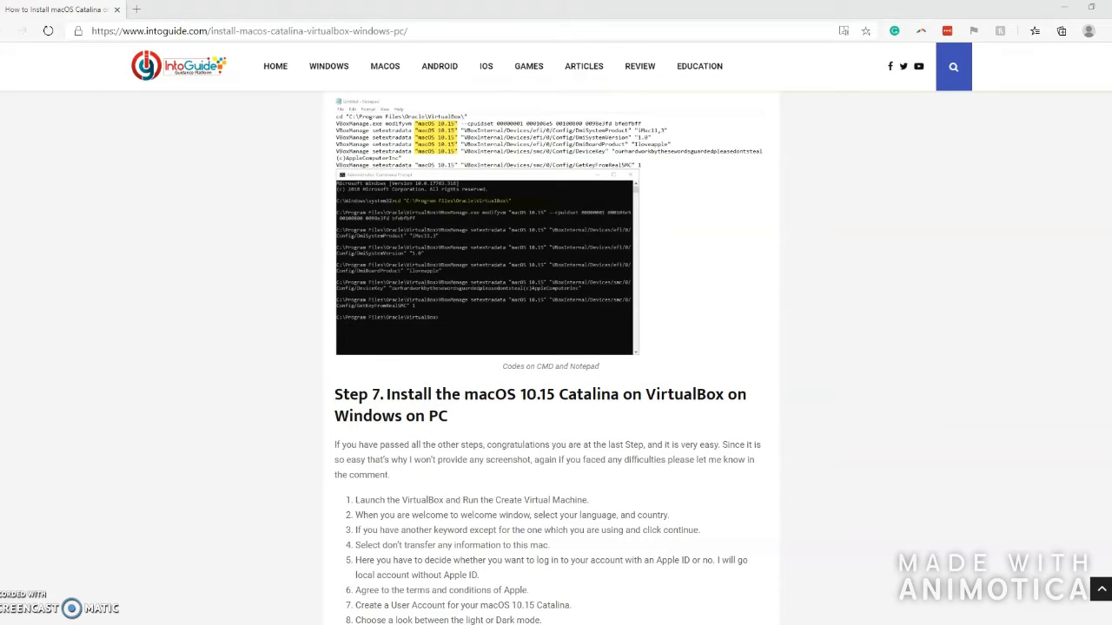
{"action": "key", "text": "super"}
{"action": "type", "text": "o"}
{"action": "key", "text": "Return"}
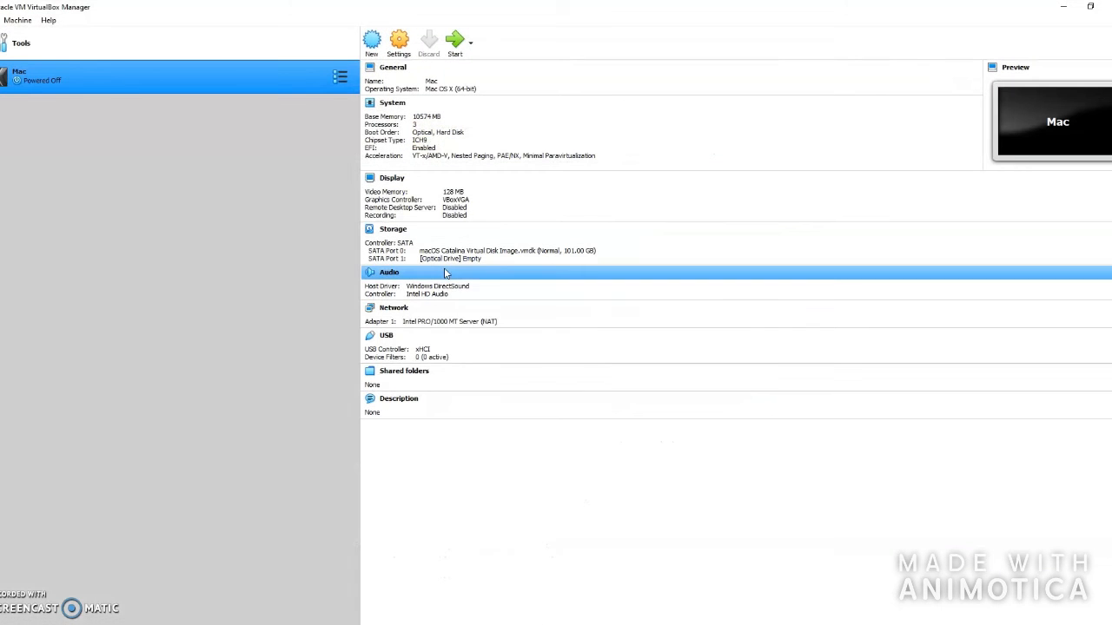
- Start the Mac VM and maximize its window as it boots
{"action": "left_click", "coordinate": [455, 41]}
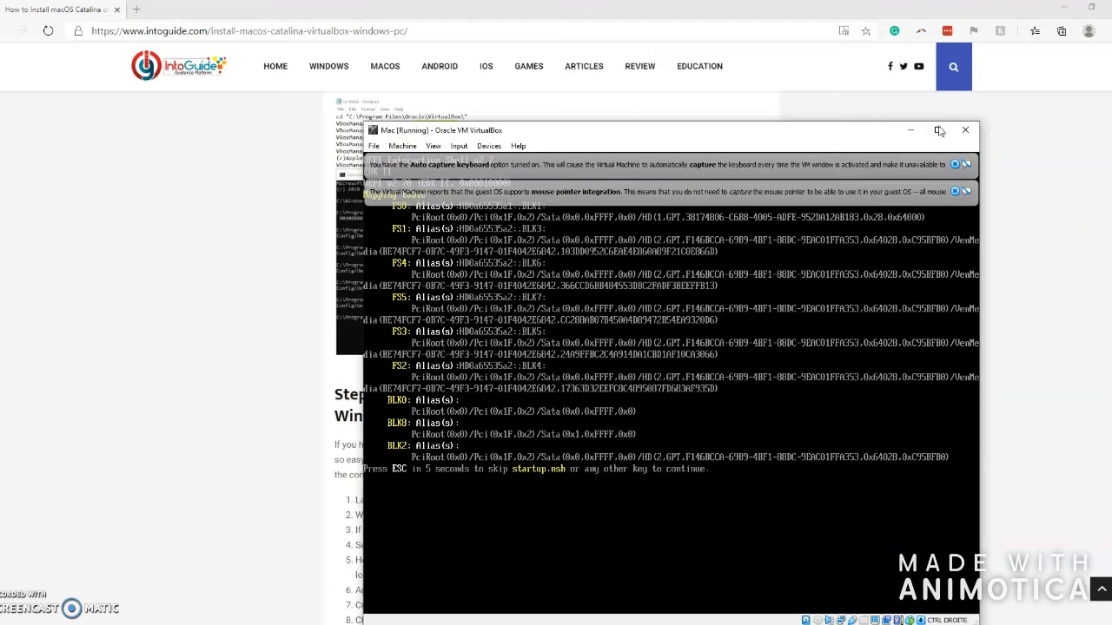
{"action": "left_click", "coordinate": [938, 129]}
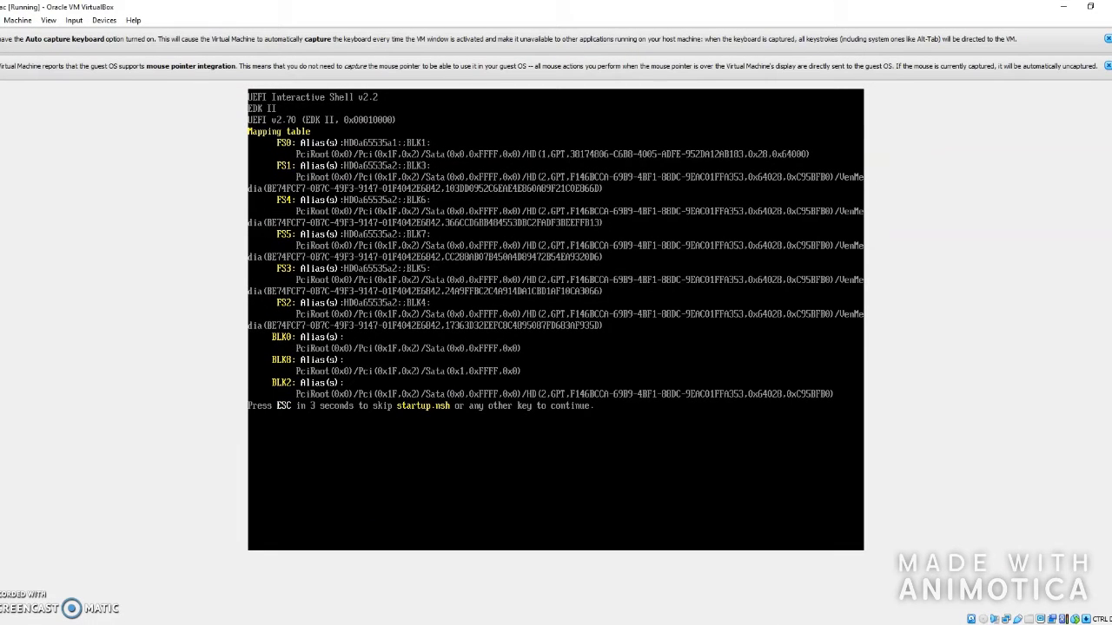
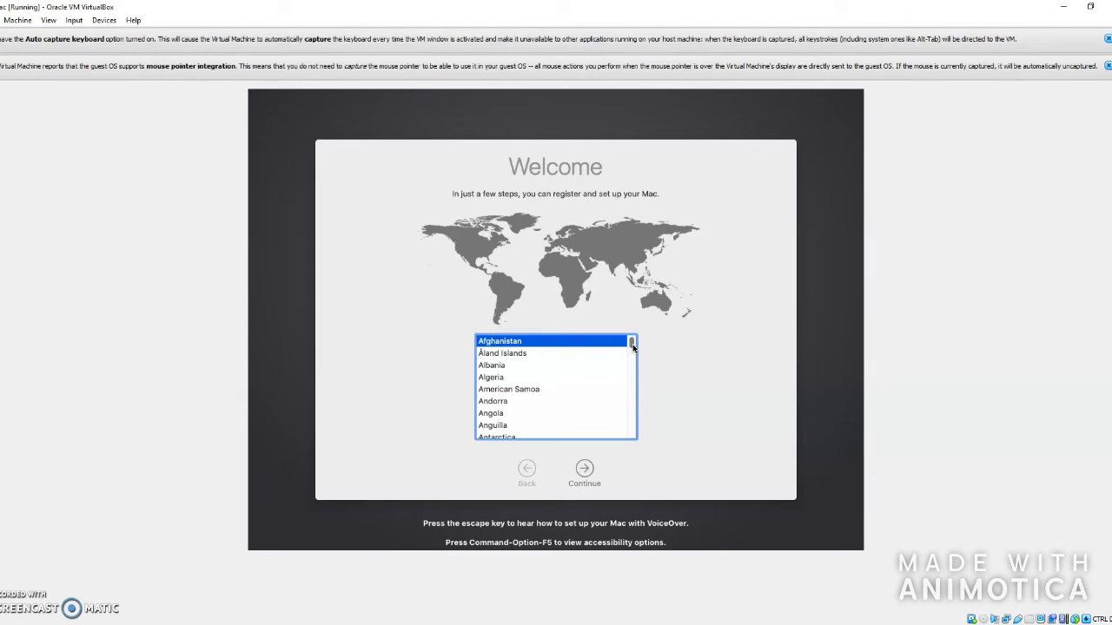
- Scroll the country list and select Canada
{"action": "scroll", "coordinate": [633, 347], "scroll_direction": "down", "scroll_amount": 1}
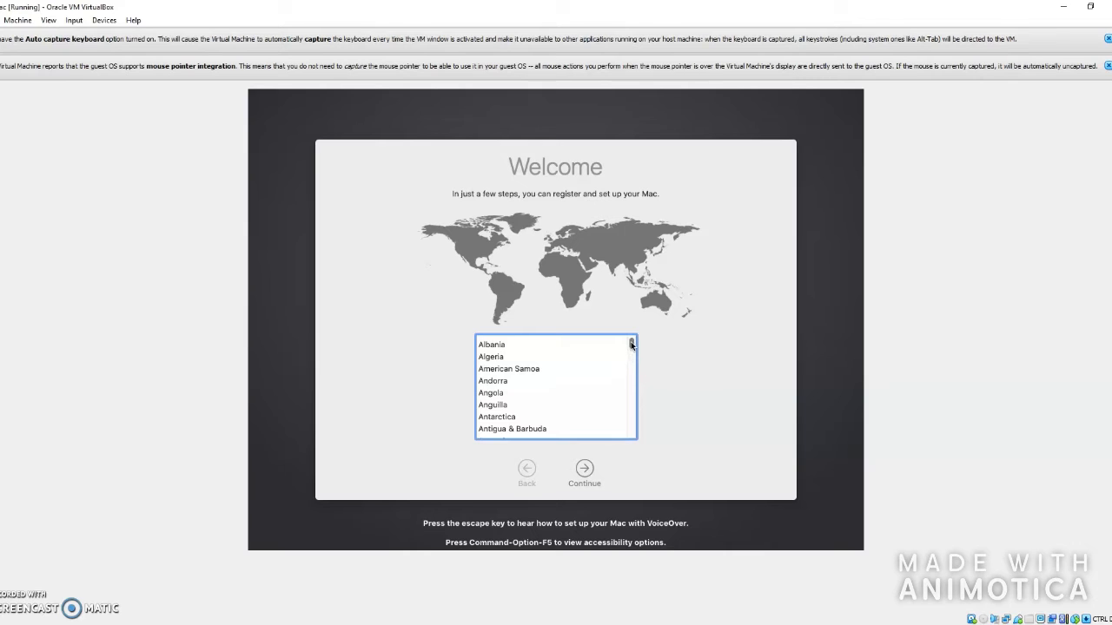
{"action": "scroll", "coordinate": [632, 345], "scroll_direction": "down", "scroll_amount": 1}
{"action": "scroll", "coordinate": [567, 378], "scroll_direction": "down", "scroll_amount": 10}
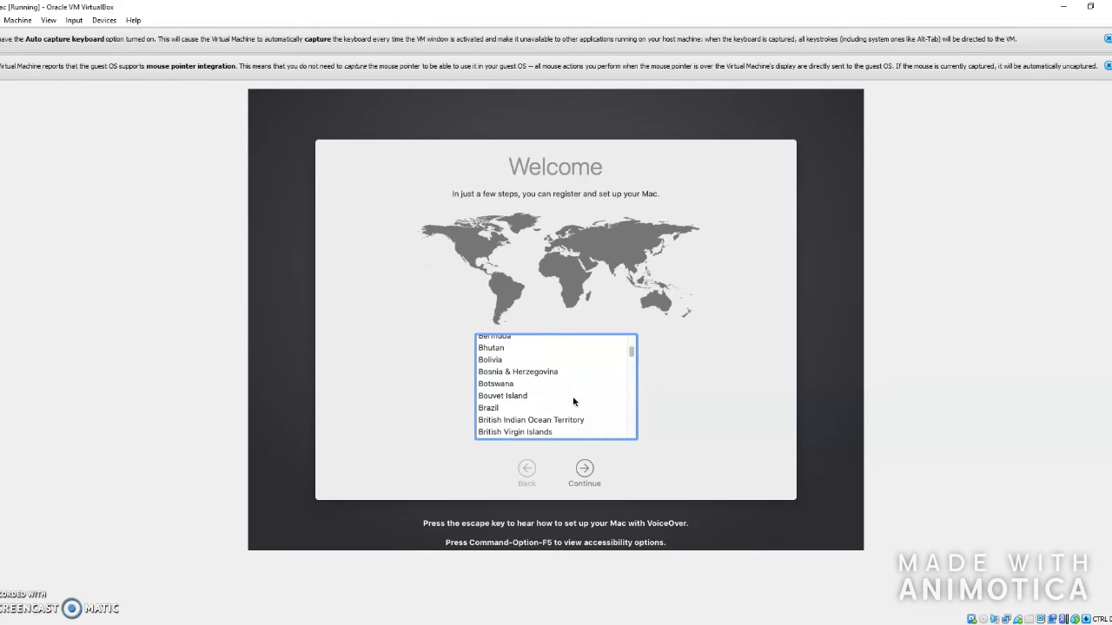
{"action": "scroll", "coordinate": [573, 426], "scroll_direction": "down", "scroll_amount": 10}
{"action": "scroll", "coordinate": [573, 426], "scroll_direction": "up", "scroll_amount": 6}
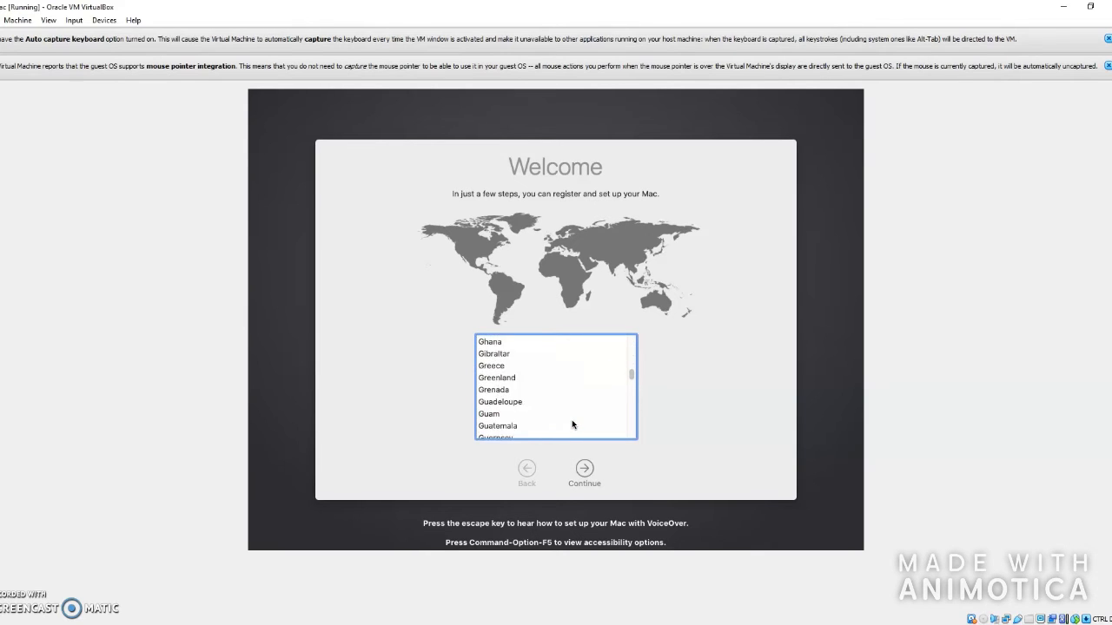
{"action": "scroll", "coordinate": [572, 425], "scroll_direction": "up", "scroll_amount": 15}
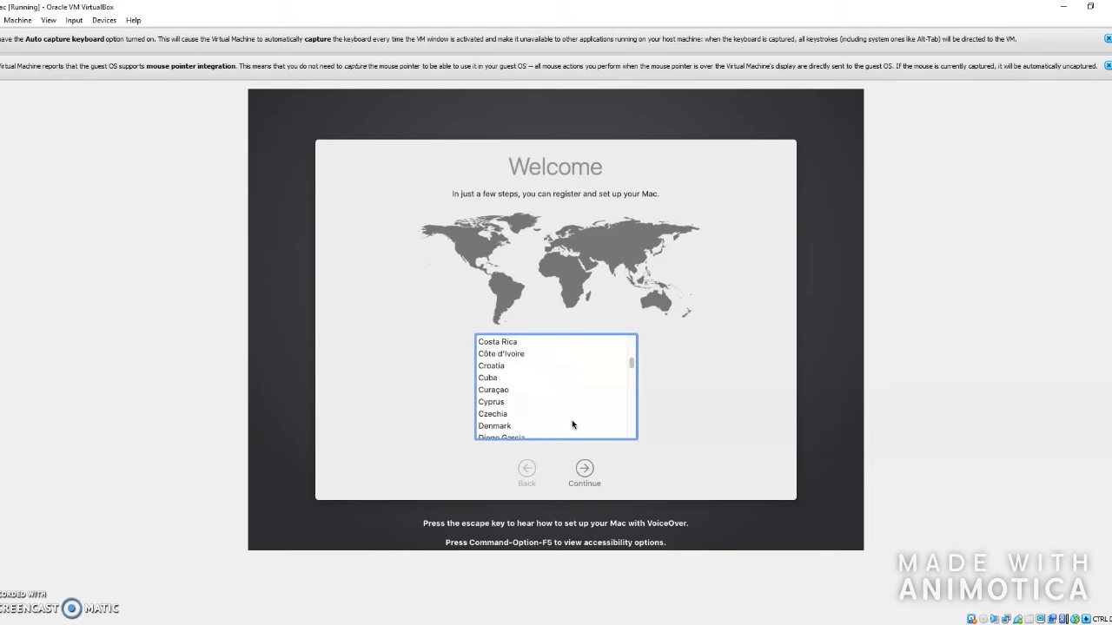
{"action": "scroll", "coordinate": [552, 382], "scroll_direction": "down", "scroll_amount": 9}
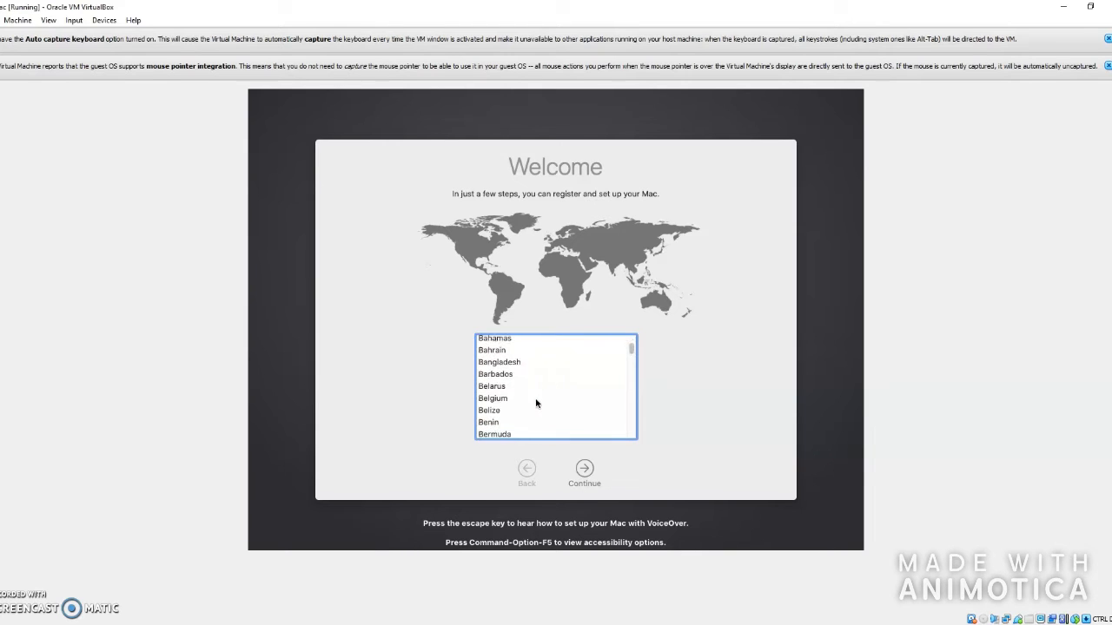
{"action": "scroll", "coordinate": [519, 412], "scroll_direction": "down", "scroll_amount": 3}
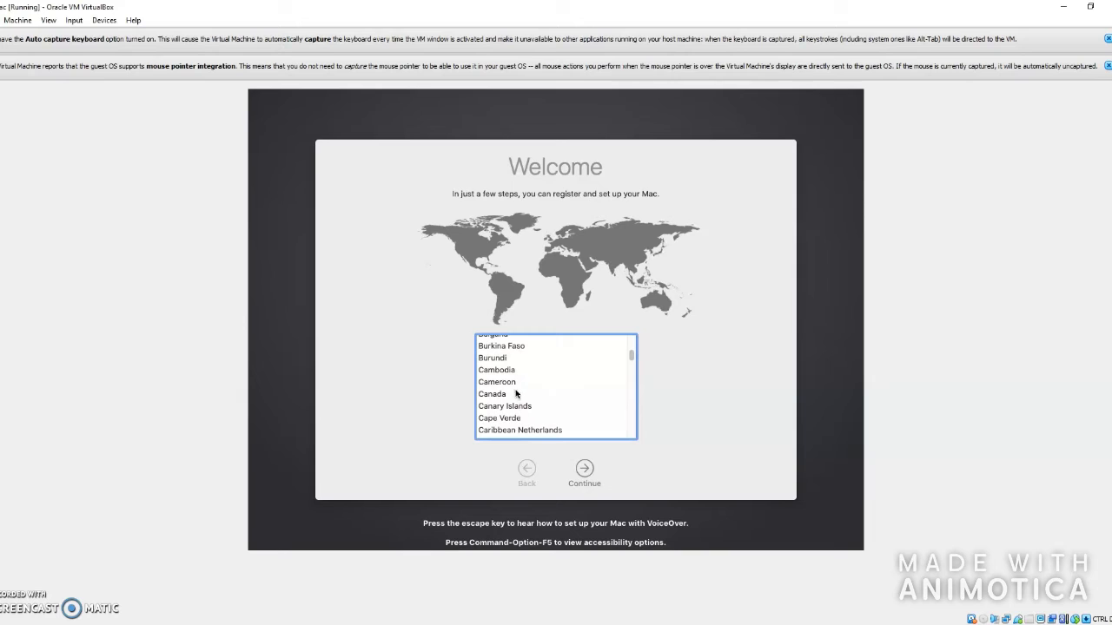
{"action": "left_click", "coordinate": [512, 395]}
- Accept the Canadian language settings and Data & Privacy notice, transferring no information
{"action": "left_click", "coordinate": [584, 470]}
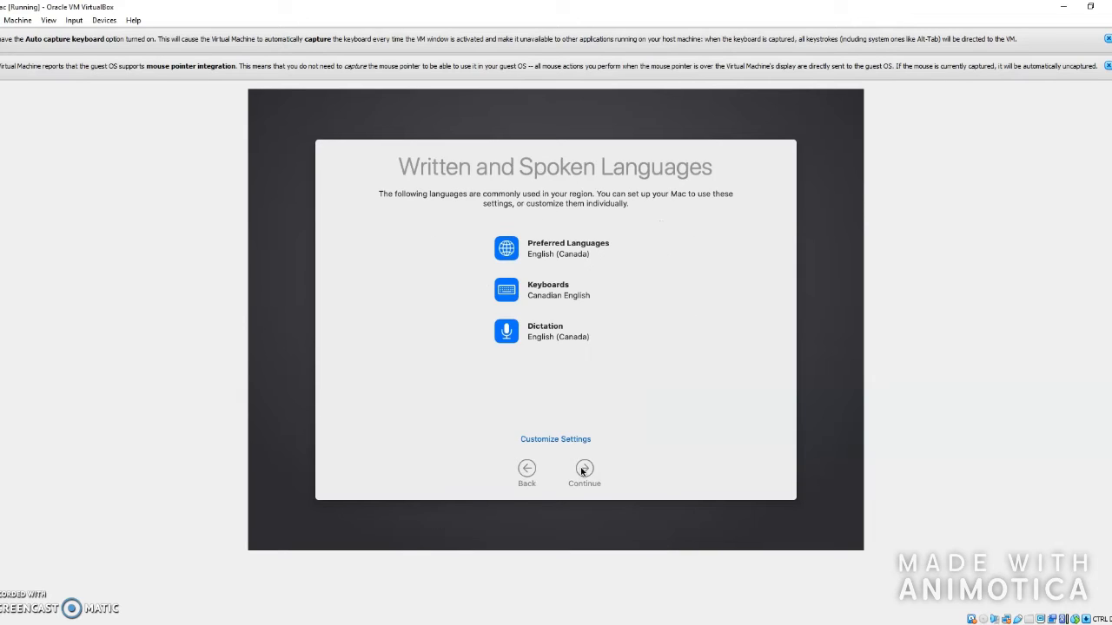
{"action": "left_click", "coordinate": [584, 470]}
{"action": "left_click", "coordinate": [585, 470]}
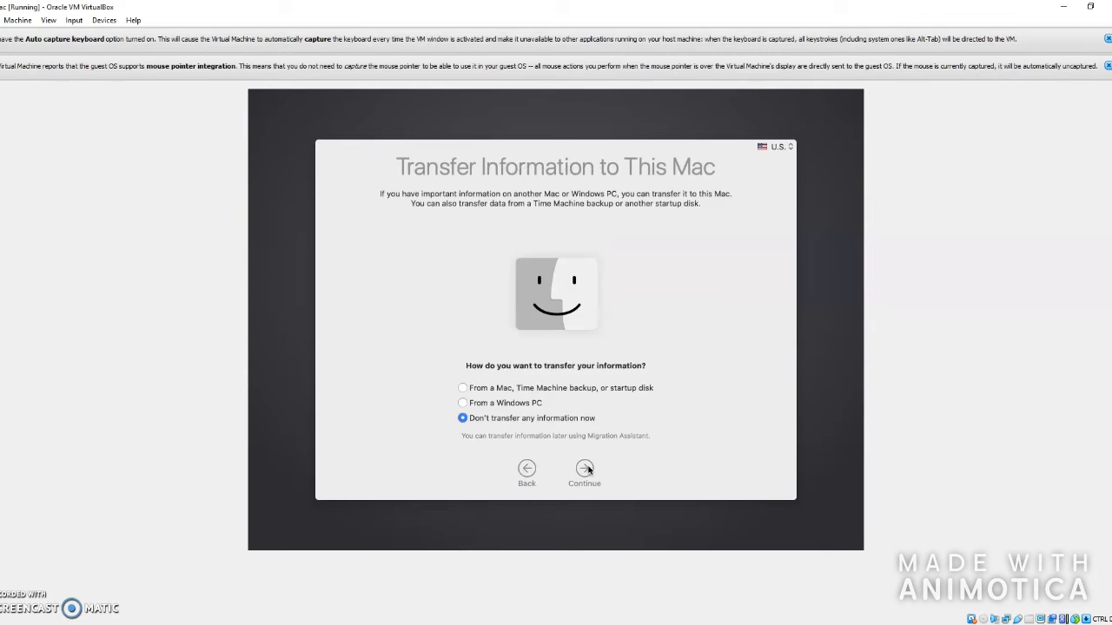
{"action": "left_click", "coordinate": [585, 470]}
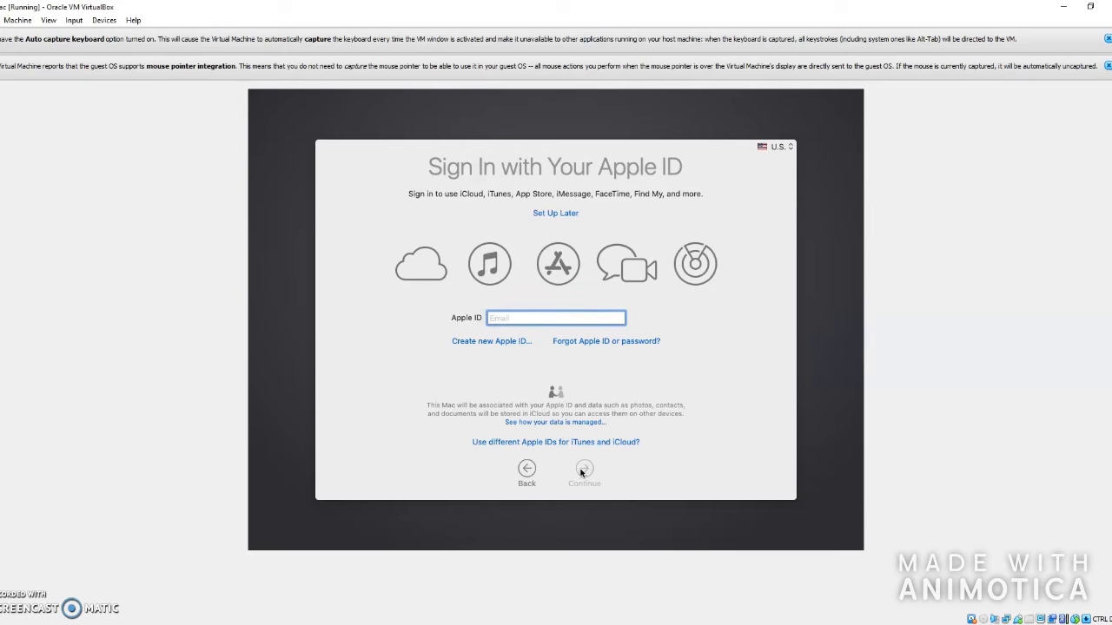
- Skip Apple ID sign-in and agree to the macOS terms and license
{"action": "left_click", "coordinate": [554, 214]}
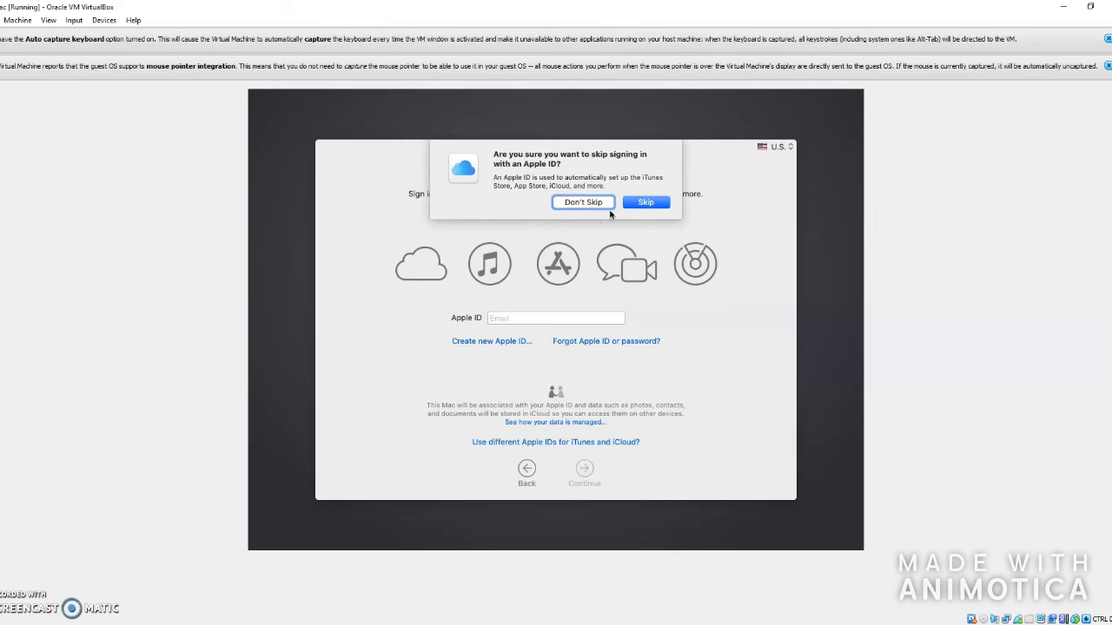
{"action": "left_click", "coordinate": [645, 205]}
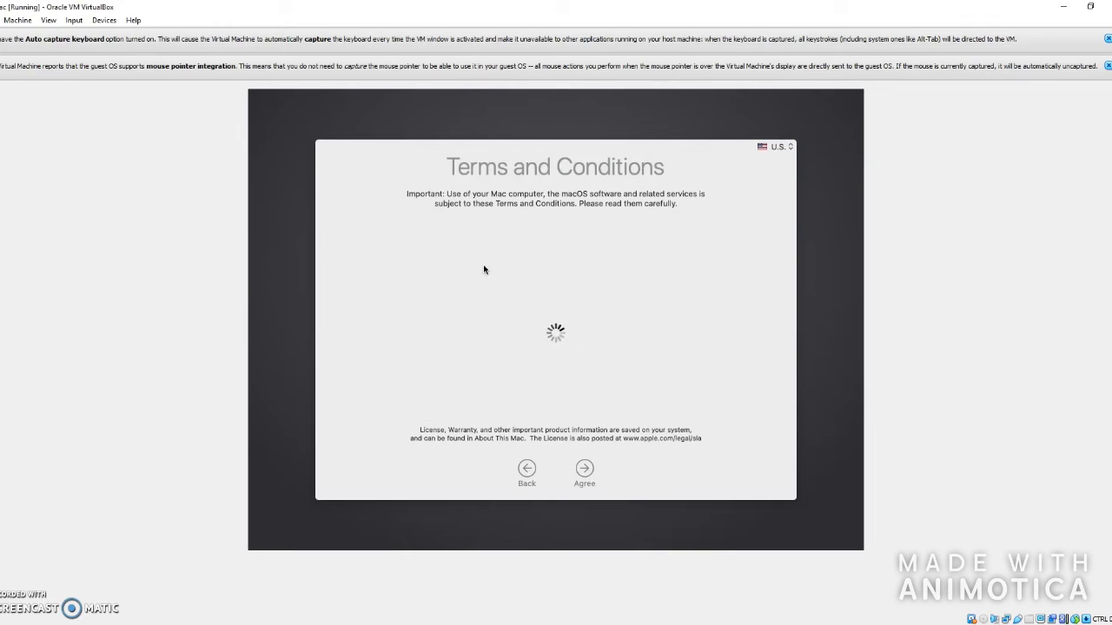
{"action": "left_click", "coordinate": [584, 469]}
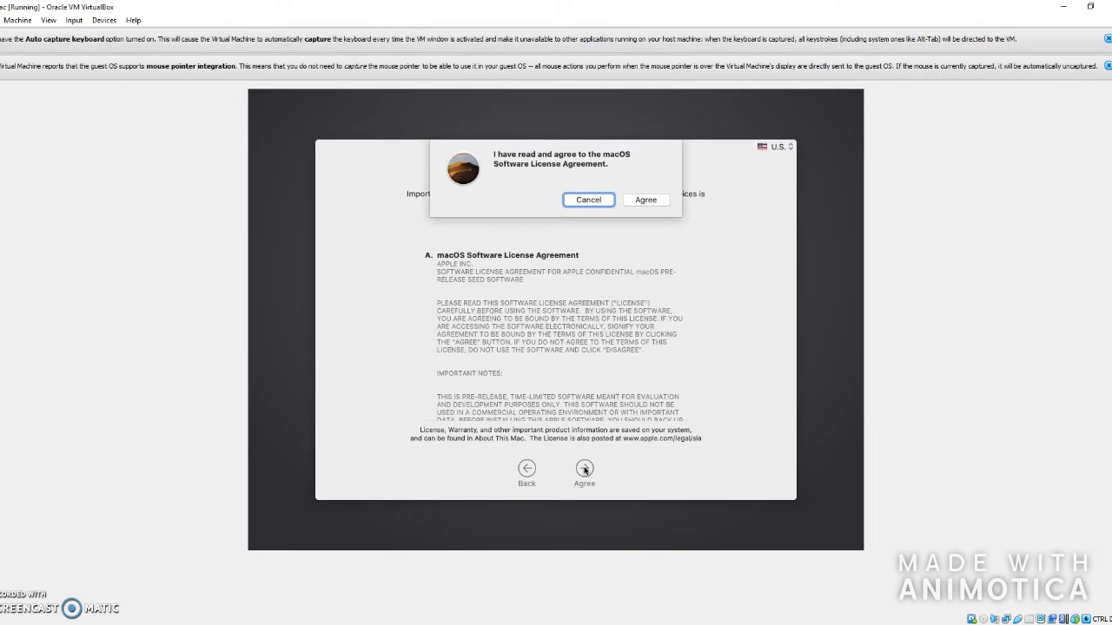
{"action": "left_click", "coordinate": [657, 202]}
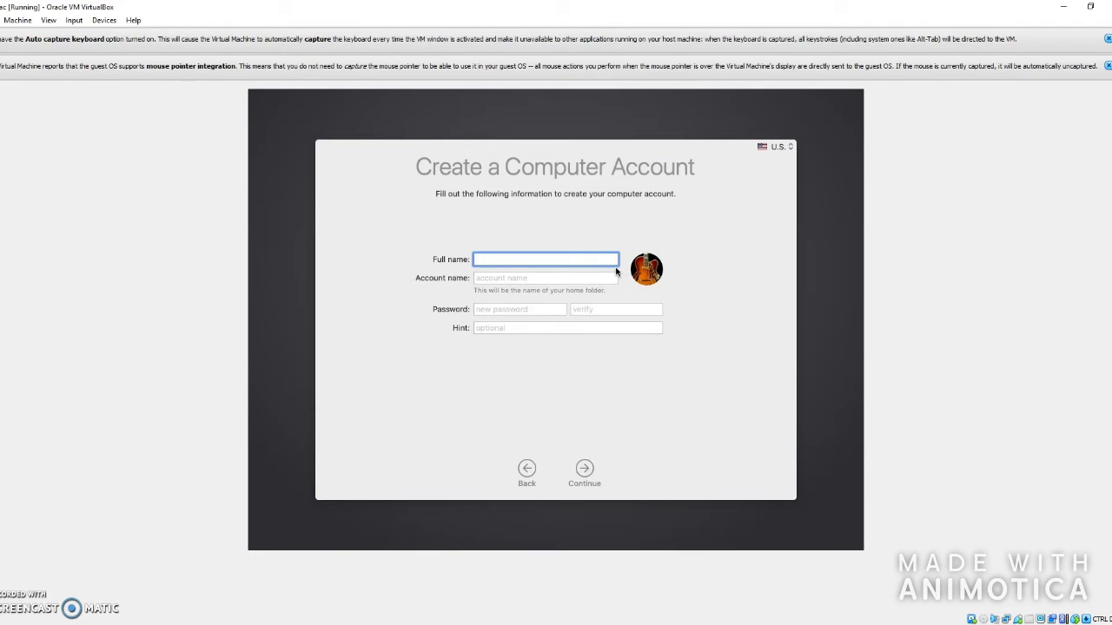
- Enter 'VirtualBox' as the full name and type the password hint 'virtualbo'
{"action": "type", "text": "VirtualBox"}
{"action": "left_click", "coordinate": [580, 278]}
{"action": "left_click", "coordinate": [537, 309]}
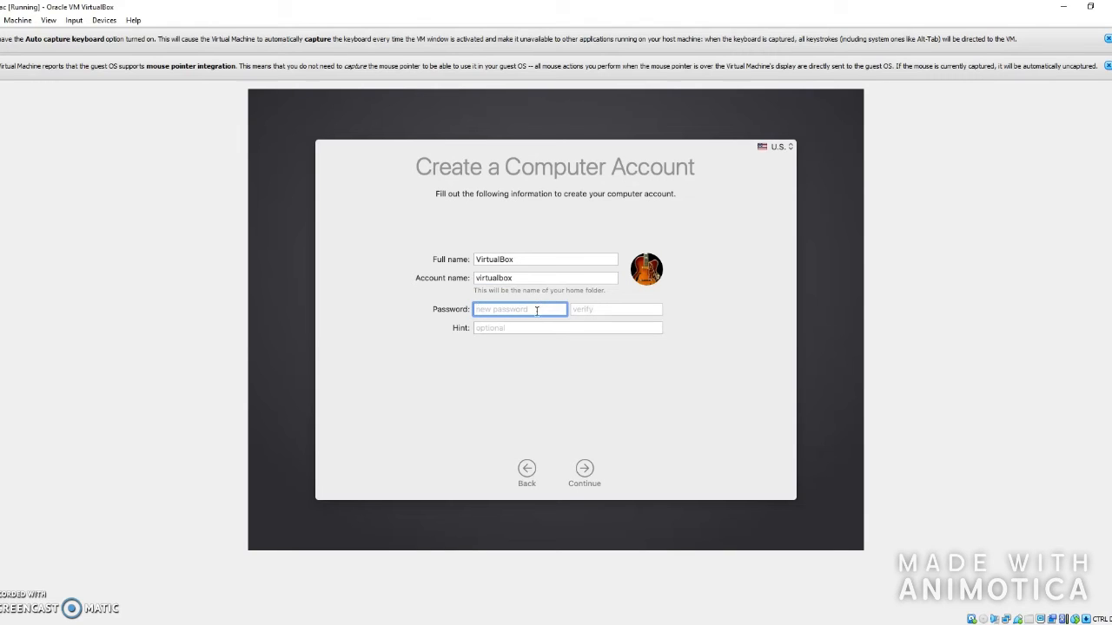
{"action": "left_click", "coordinate": [511, 329]}
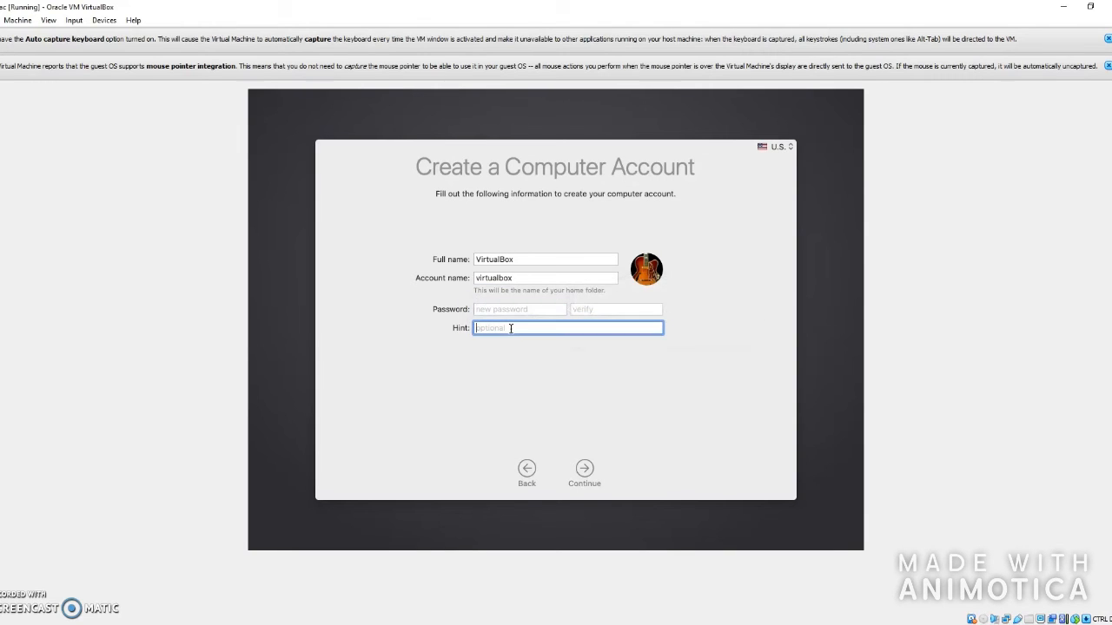
{"action": "type", "text": "vm"}
{"action": "left_click", "coordinate": [492, 312]}
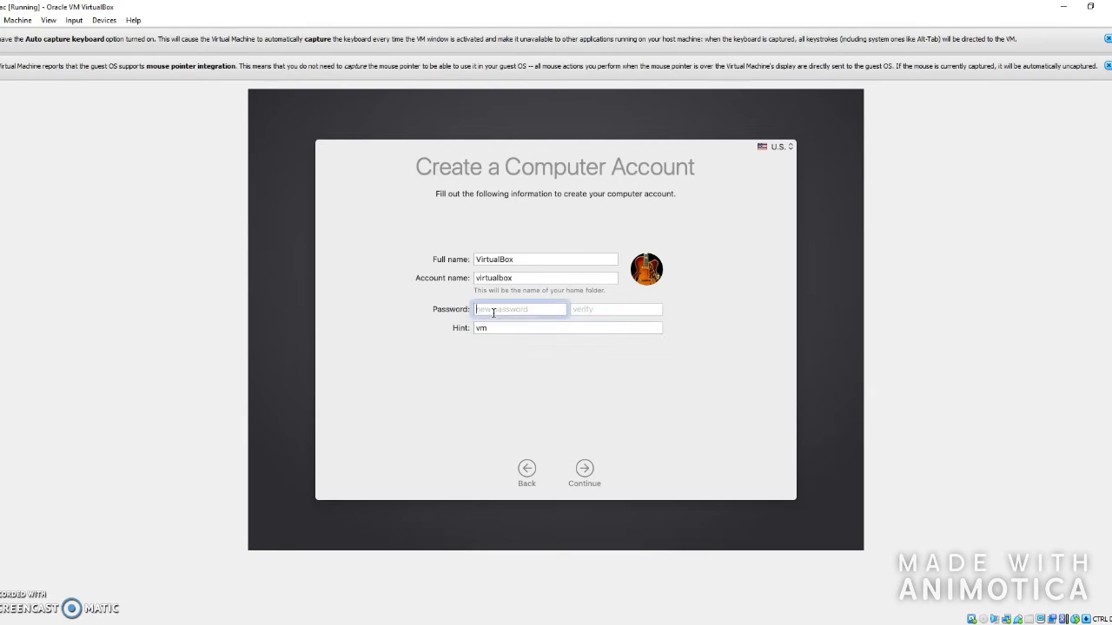
{"action": "type", "text": "••"}
{"action": "left_click", "coordinate": [599, 311]}
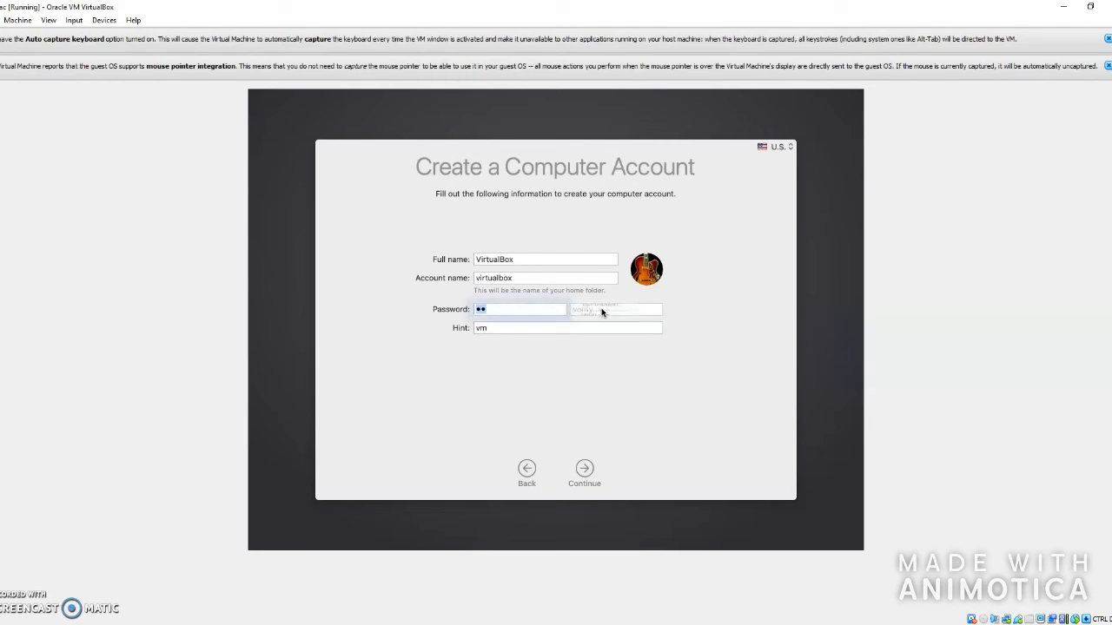
{"action": "left_click", "coordinate": [540, 312]}
{"action": "key", "text": "BackSpace"}
{"action": "key", "text": "BackSpace"}
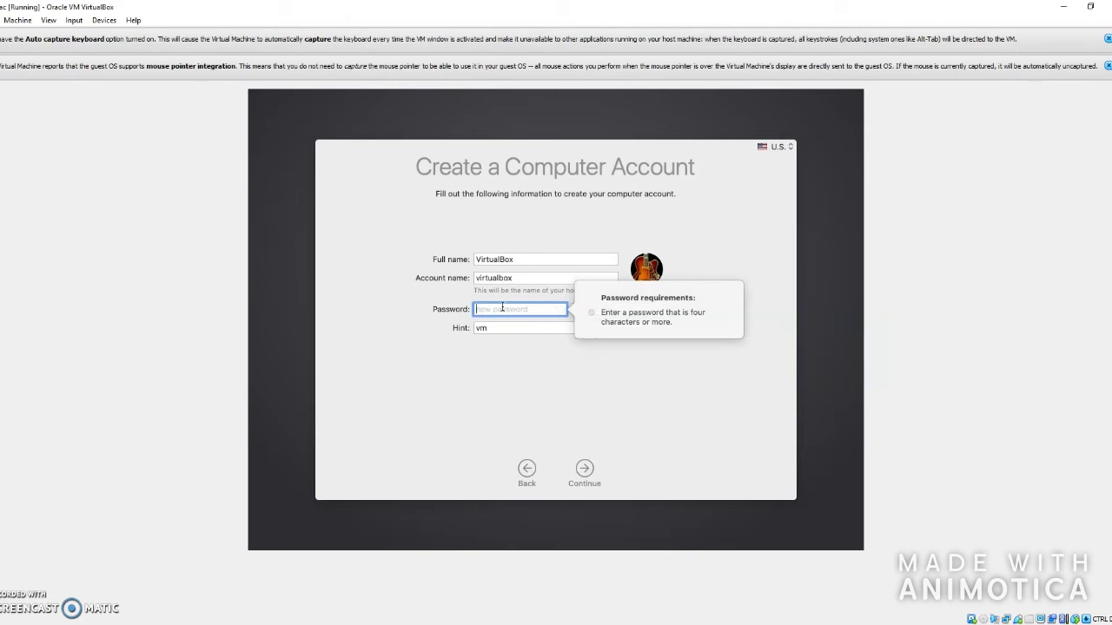
{"action": "left_click", "coordinate": [502, 327]}
{"action": "key", "text": "BackSpace"}
{"action": "key", "text": "BackSpace"}
{"action": "type", "text": "virtualbo"}
- Enter the account password and its verification, then submit the account form
{"action": "left_click", "coordinate": [522, 310]}
{"action": "type", "text": "123456789"}
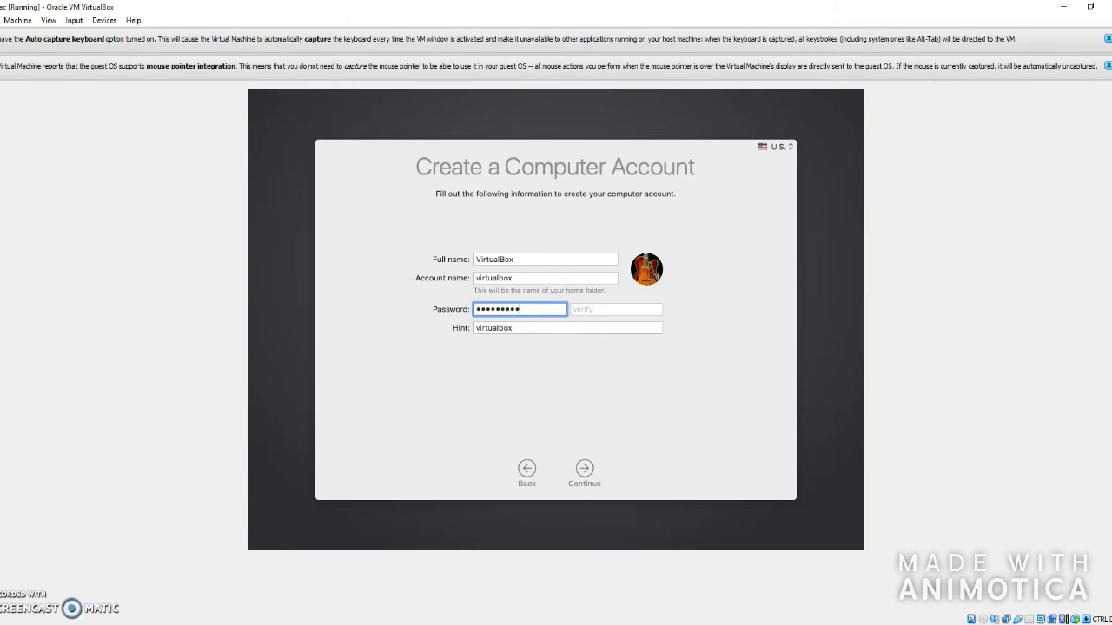
{"action": "left_click", "coordinate": [608, 310]}
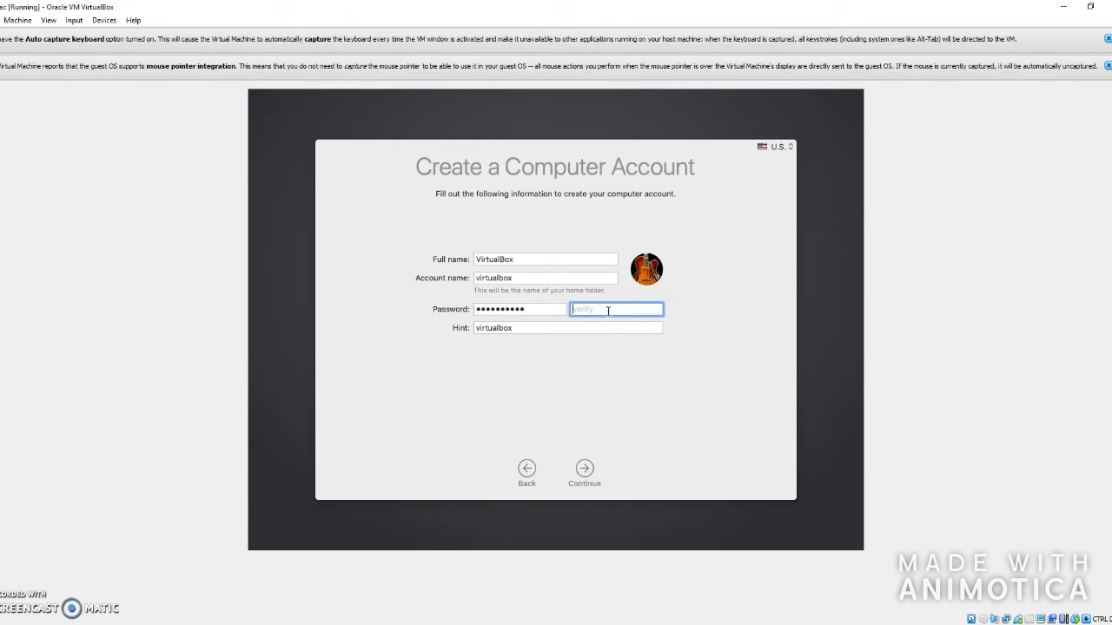
{"action": "type", "text": "1234567890"}
{"action": "key", "text": "Return"}
{"action": "left_click", "coordinate": [578, 468]}
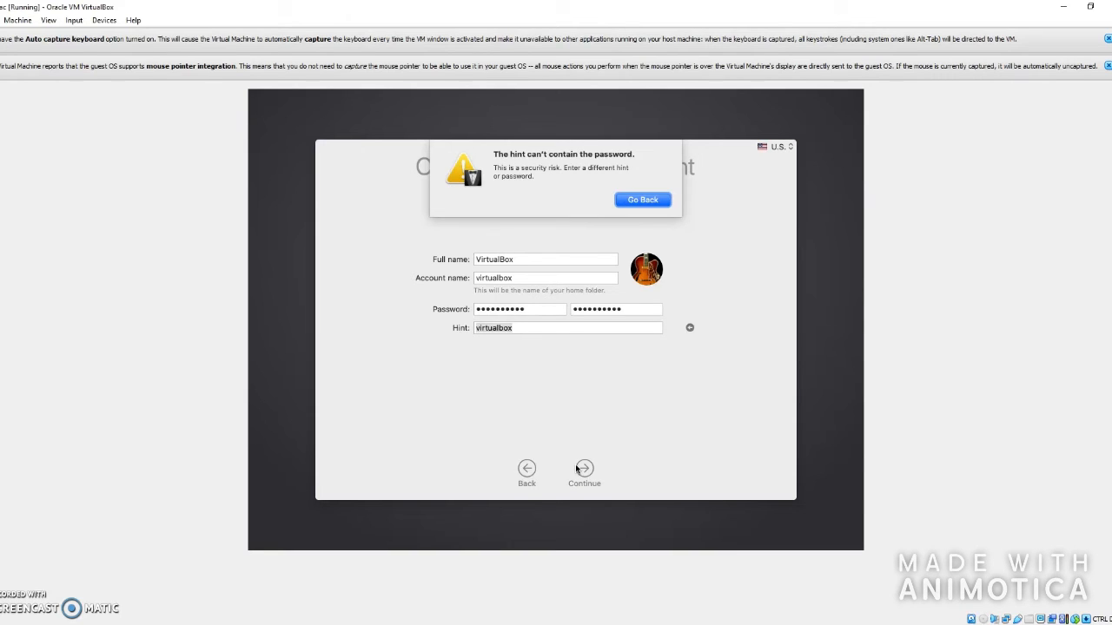
- Replace the rejected hint with 'vbox' and create the account
{"action": "left_click", "coordinate": [642, 199]}
{"action": "key", "text": "BackSpace"}
{"action": "type", "text": "vbox"}
{"action": "key", "text": "super+a"}
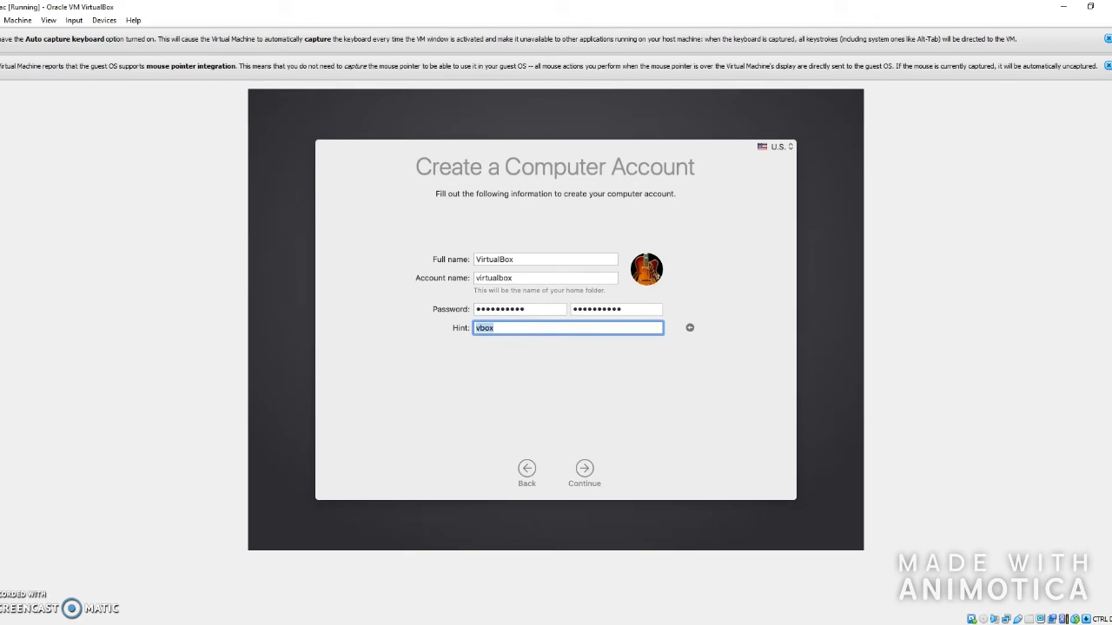
{"action": "left_click", "coordinate": [586, 469]}
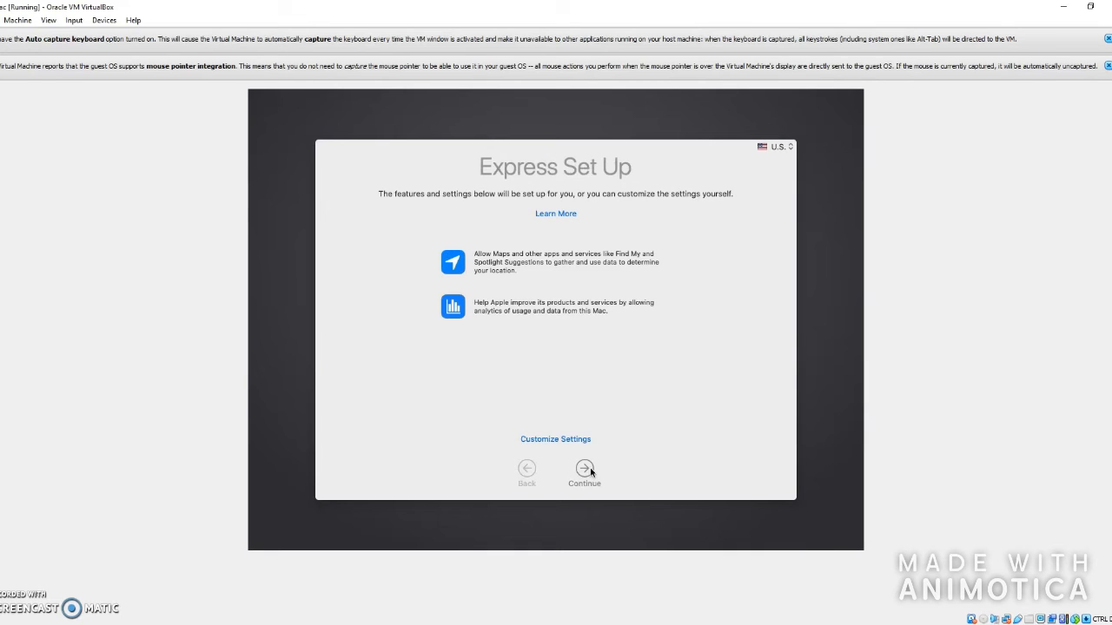
- Continue through Express Set Up and Analytics, defer Screen Time, and choose Dark appearance
{"action": "left_click", "coordinate": [587, 470]}
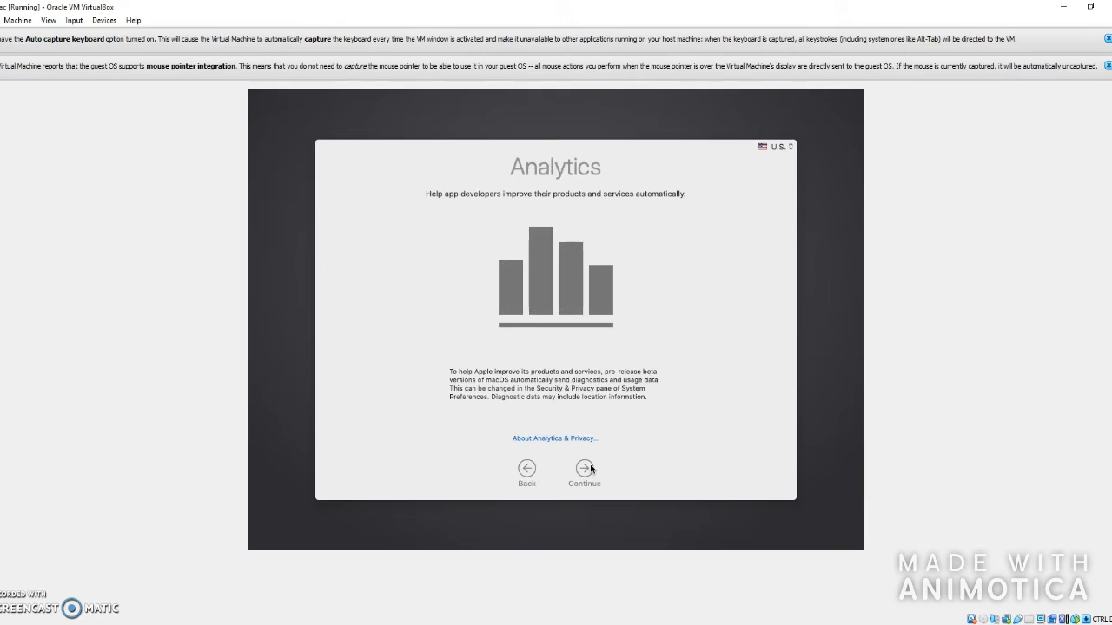
{"action": "left_click", "coordinate": [586, 469]}
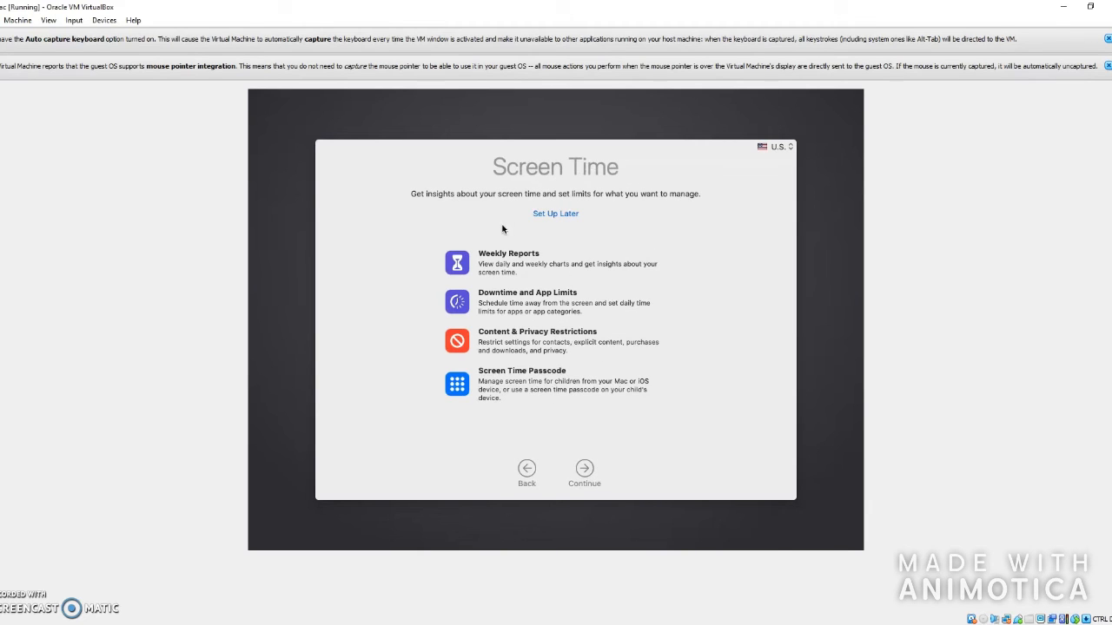
{"action": "left_click", "coordinate": [556, 217]}
{"action": "left_click", "coordinate": [551, 248]}
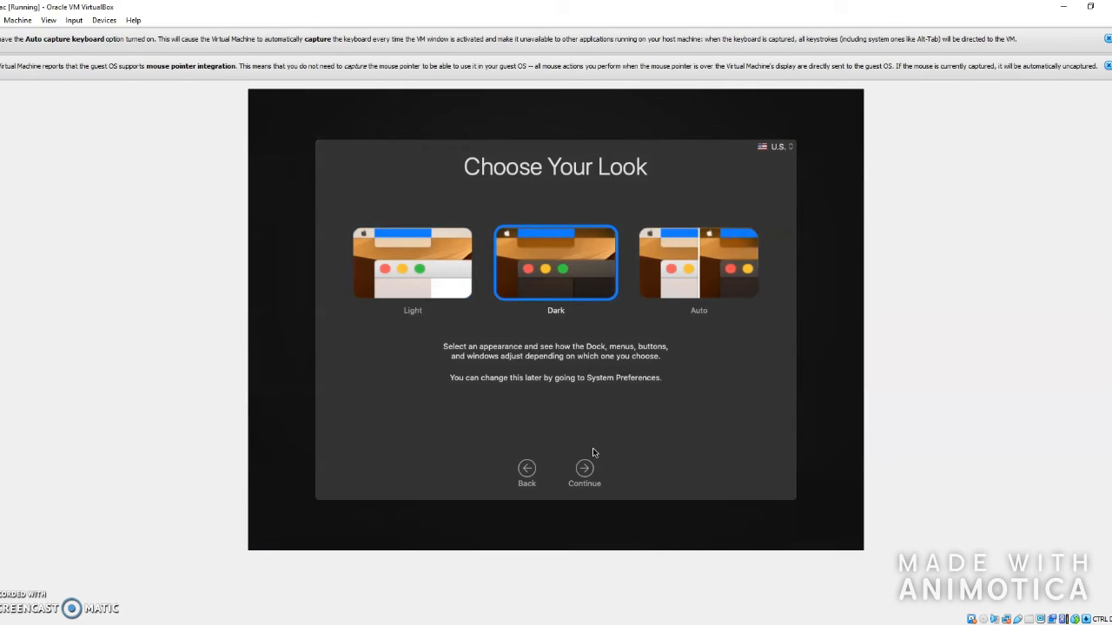
{"action": "left_click", "coordinate": [585, 470]}
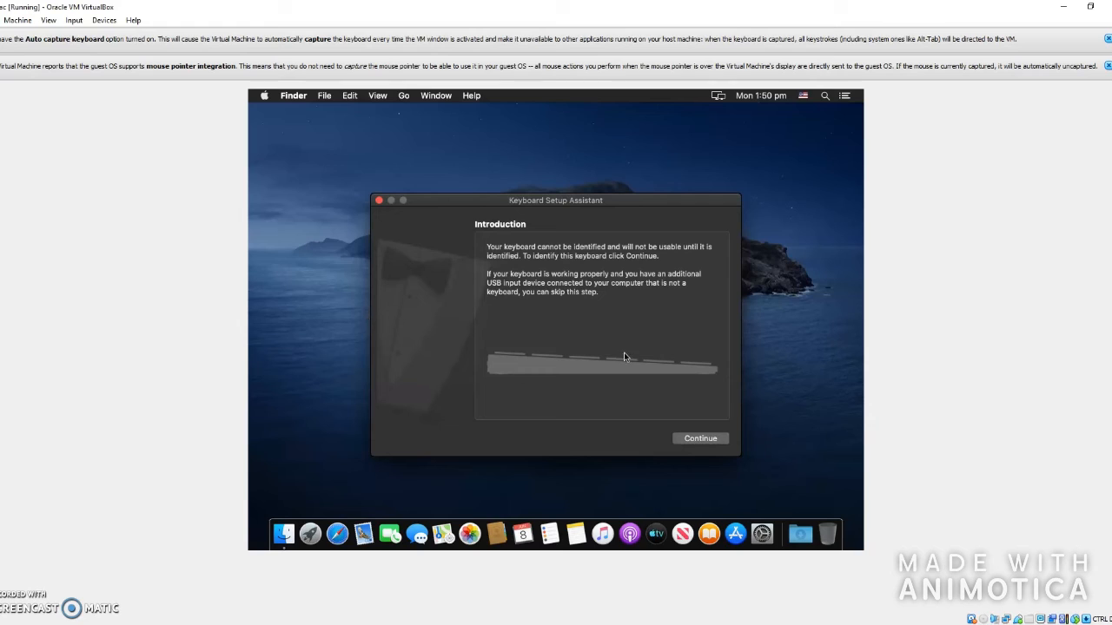
- Start keyboard identification and press the slash key beside right Shift for ANSI
{"action": "left_click", "coordinate": [699, 438]}
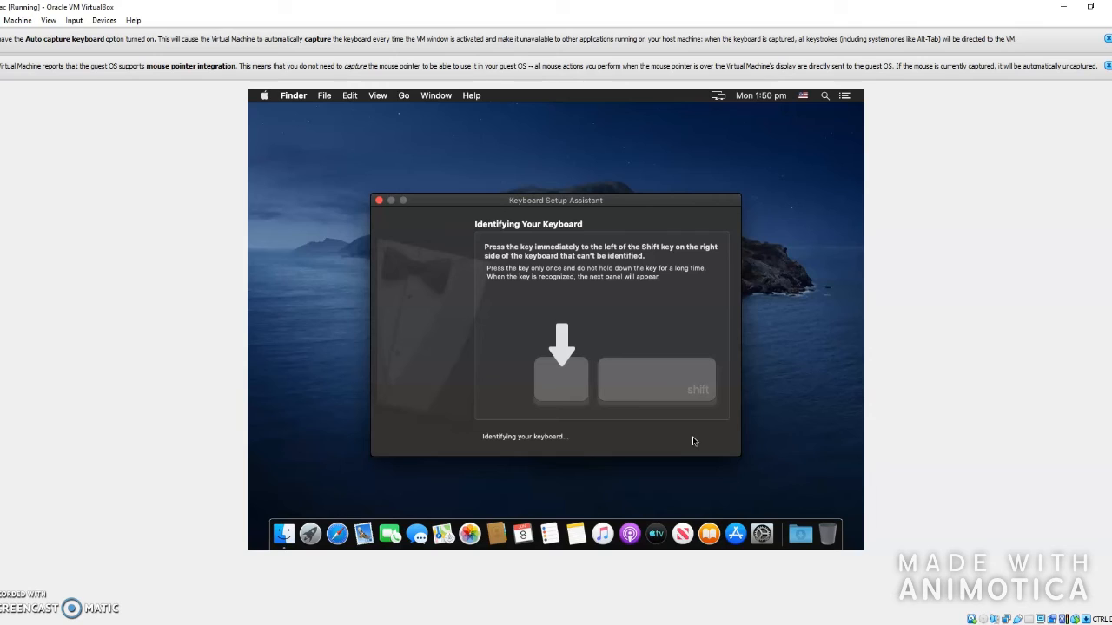
{"action": "key", "text": "slash"}
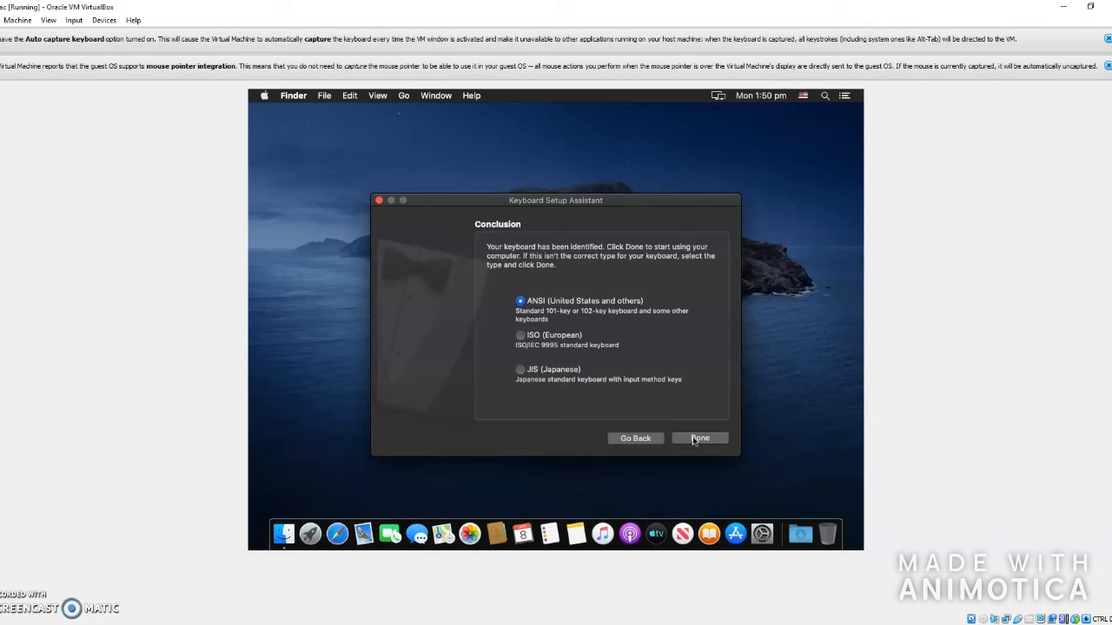
- Finish keyboard setup, log out via the Apple menu, and log back in with the password
{"action": "left_click", "coordinate": [699, 439]}
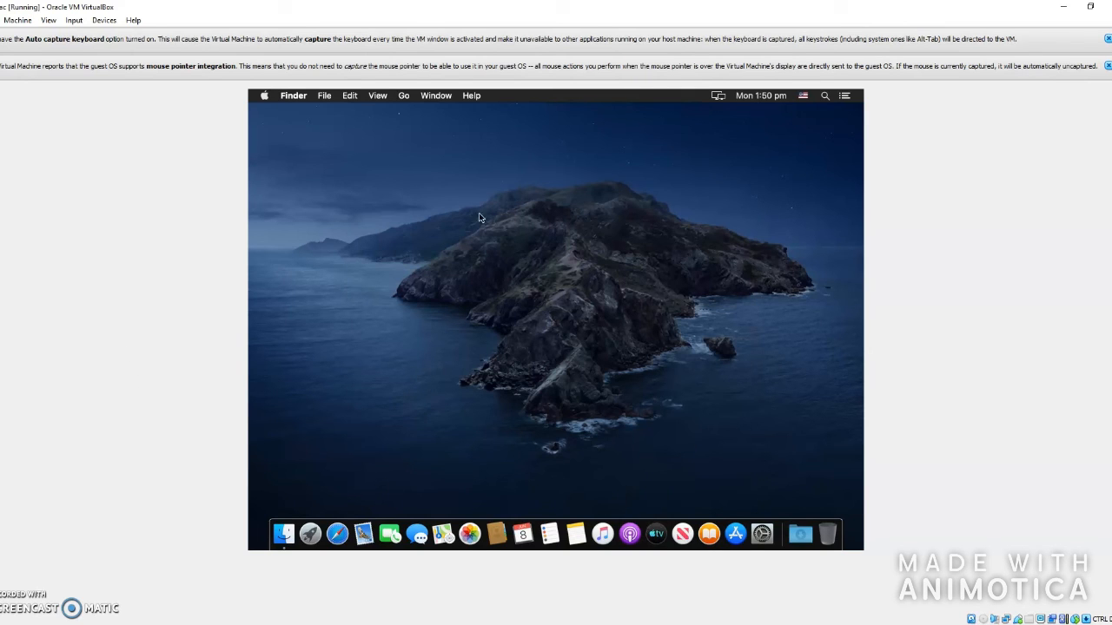
{"action": "left_click", "coordinate": [265, 97]}
{"action": "left_click", "coordinate": [265, 97]}
{"action": "left_click", "coordinate": [265, 97]}
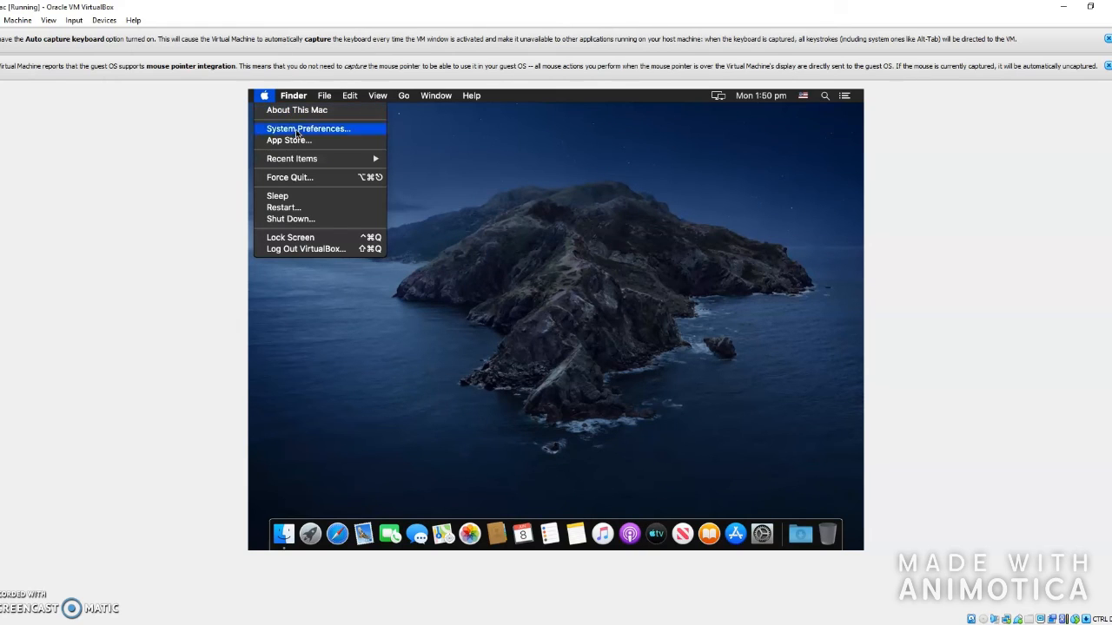
{"action": "left_click", "coordinate": [321, 253]}
{"action": "left_click", "coordinate": [647, 278]}
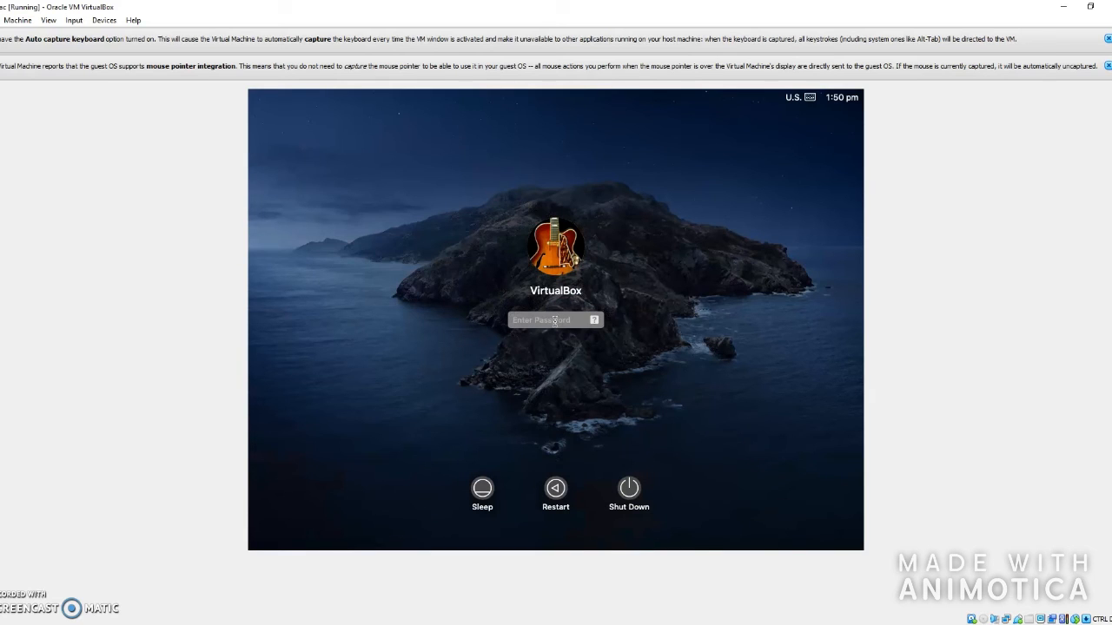
{"action": "type", "text": "••••••••••"}
{"action": "key", "text": "Return"}
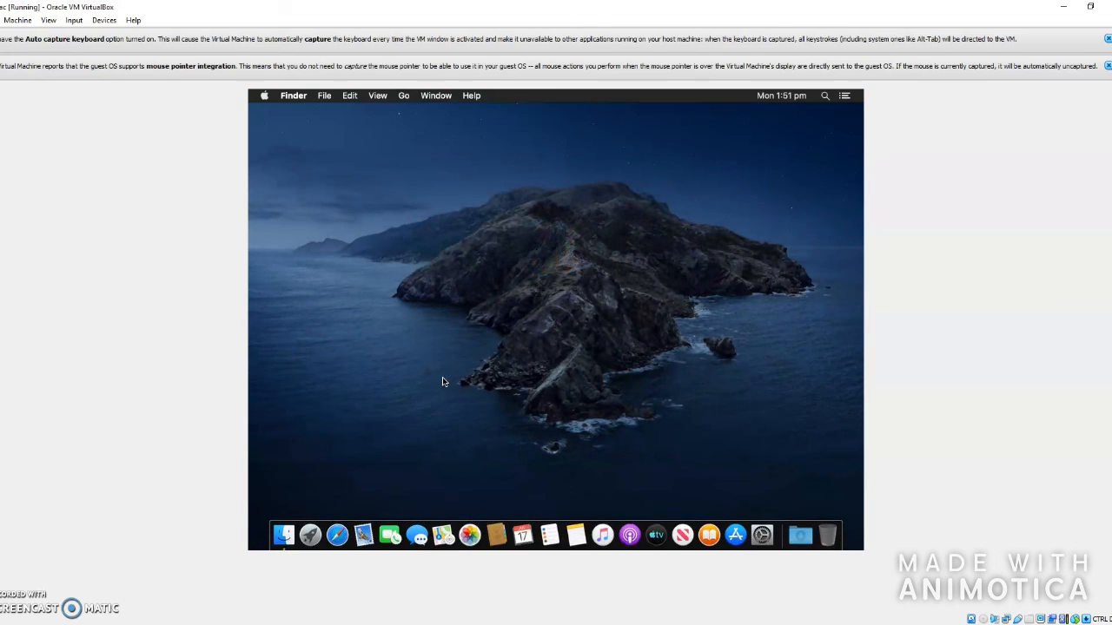
{"action": "left_click", "coordinate": [265, 96]}
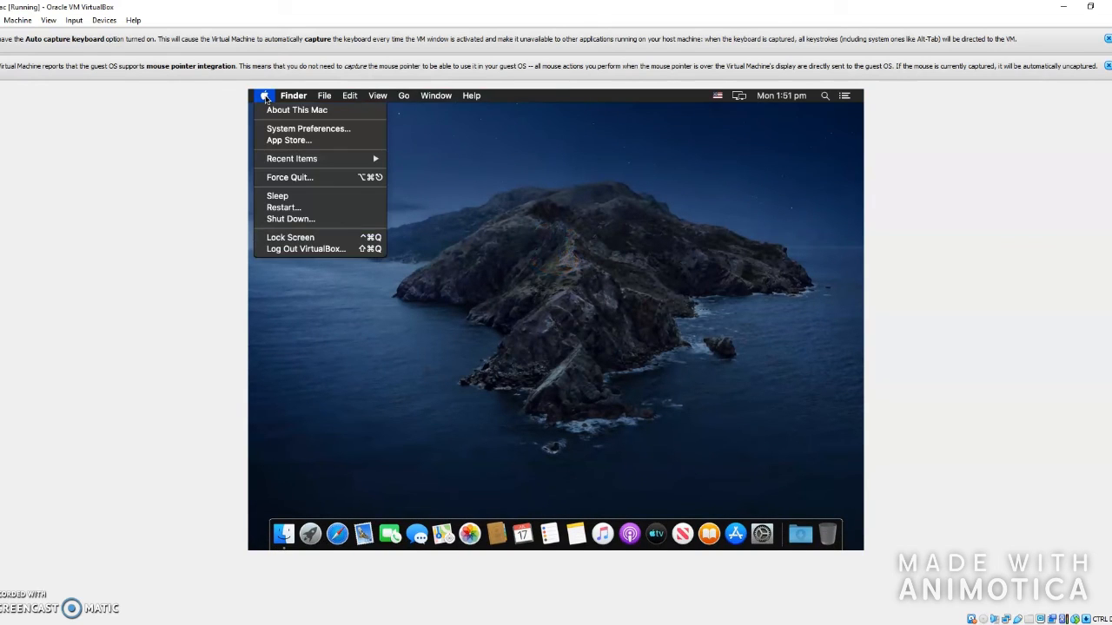
{"action": "mouse_move", "coordinate": [296, 163]}
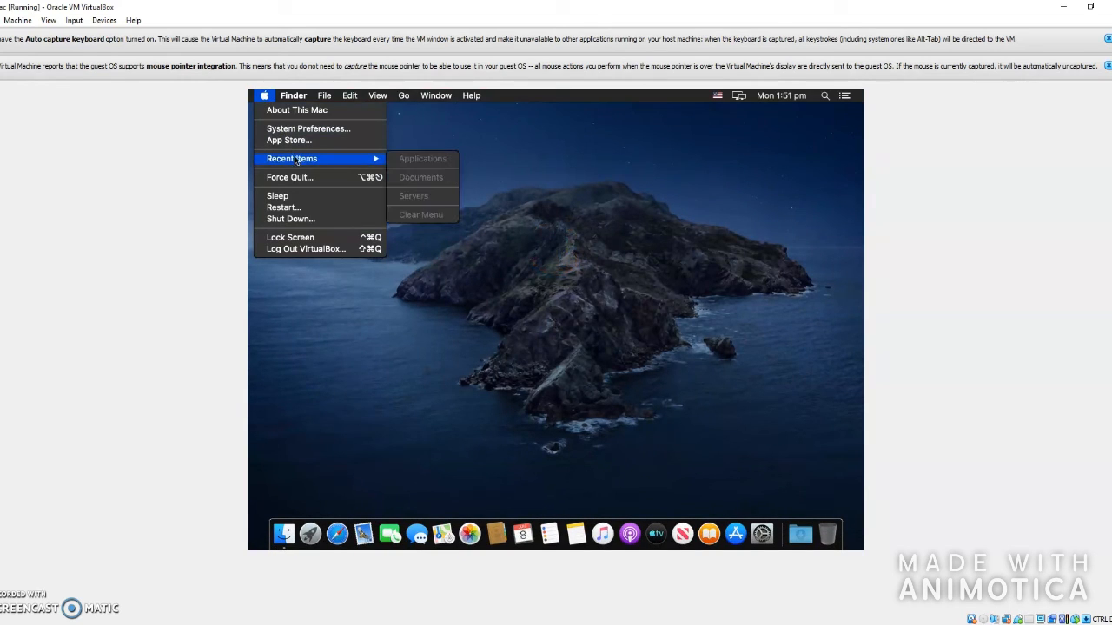
{"action": "left_click", "coordinate": [306, 129]}
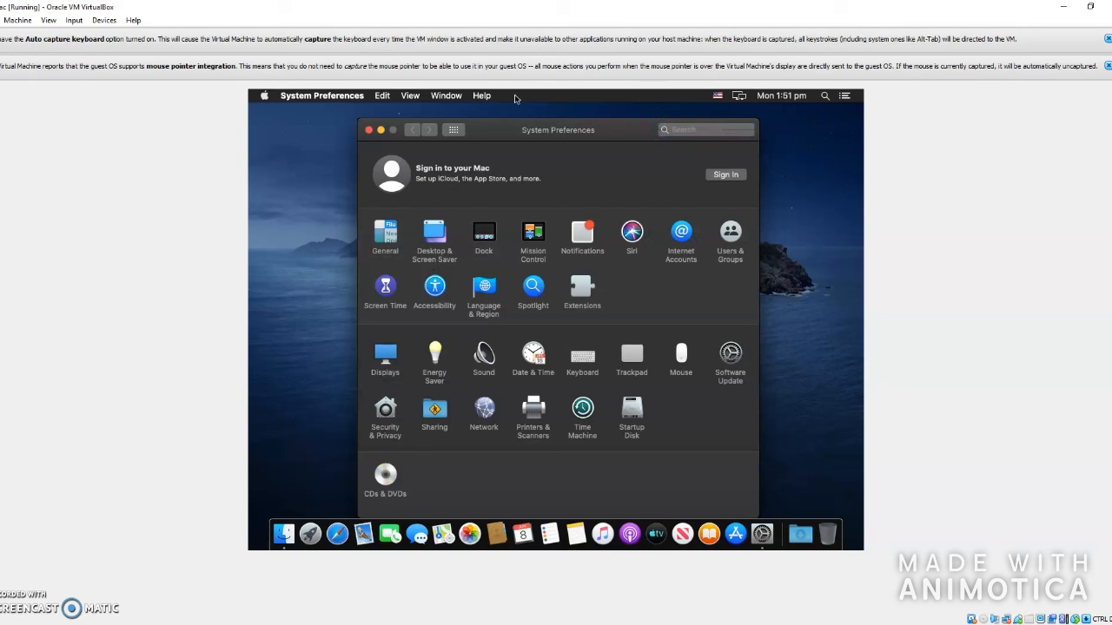
{"action": "left_click", "coordinate": [386, 491]}
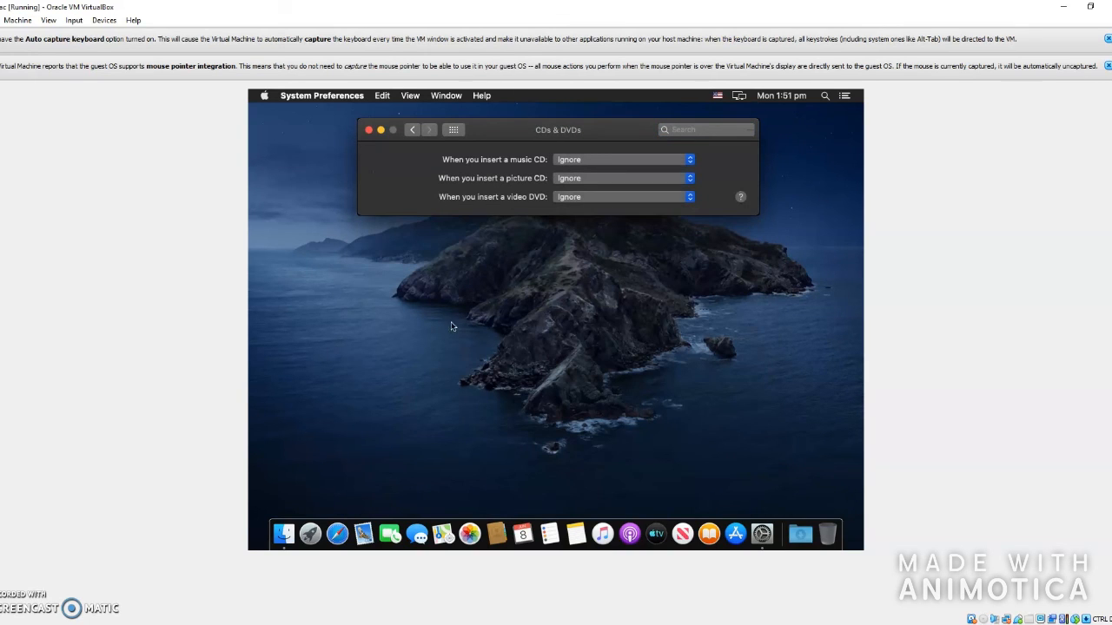
{"action": "left_click", "coordinate": [580, 161]}
{"action": "left_click", "coordinate": [545, 160]}
{"action": "left_click", "coordinate": [565, 161]}
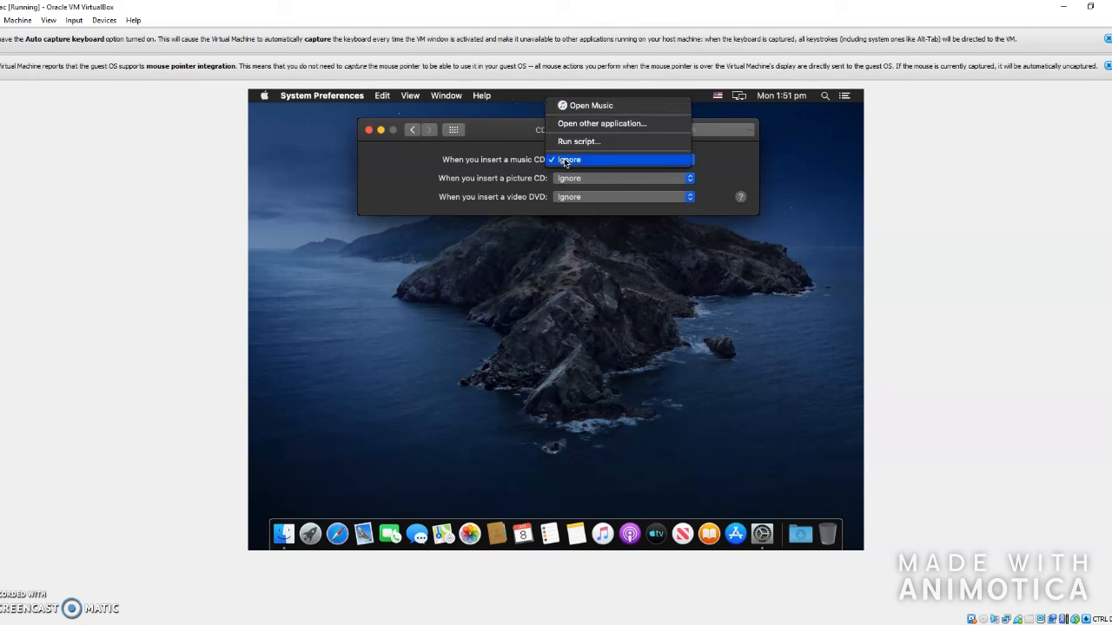
{"action": "left_click", "coordinate": [449, 157]}
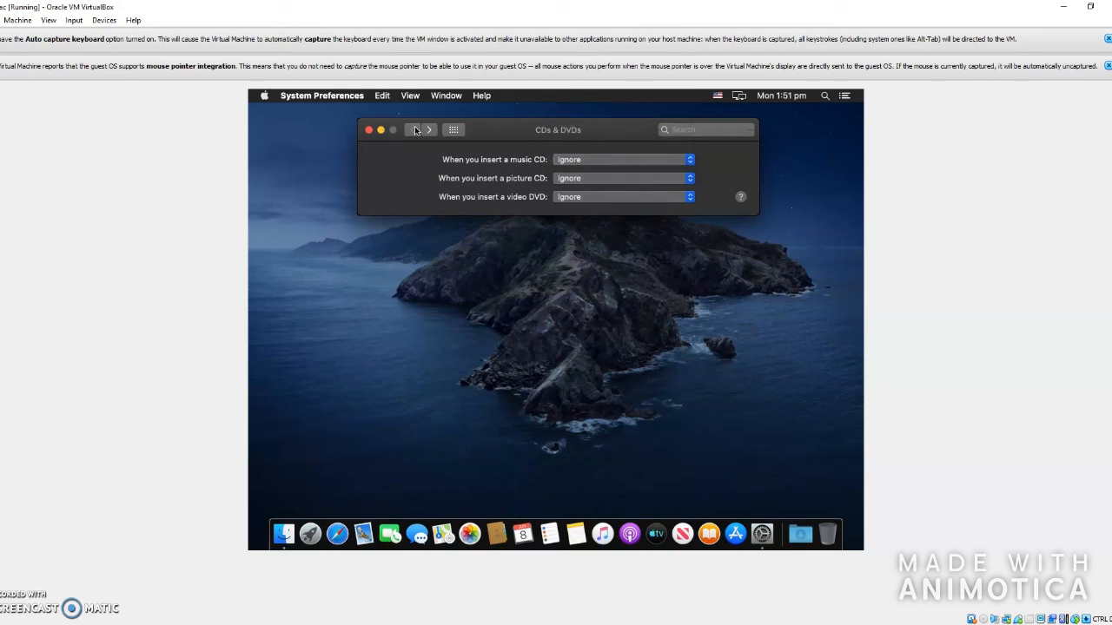
{"action": "left_click", "coordinate": [415, 129]}
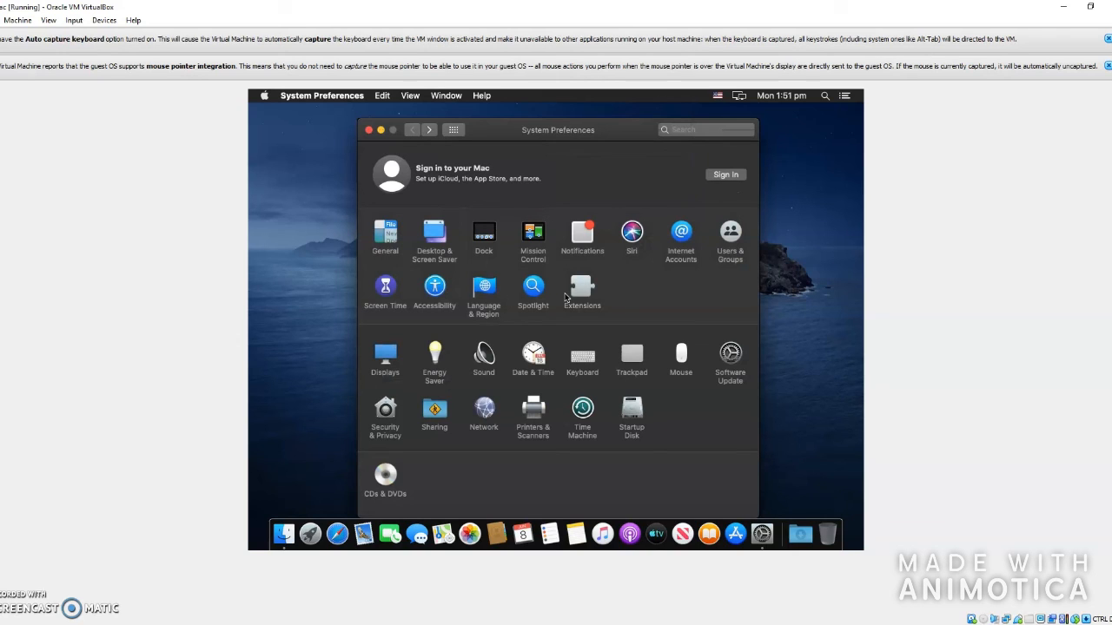
{"action": "left_click", "coordinate": [368, 130]}
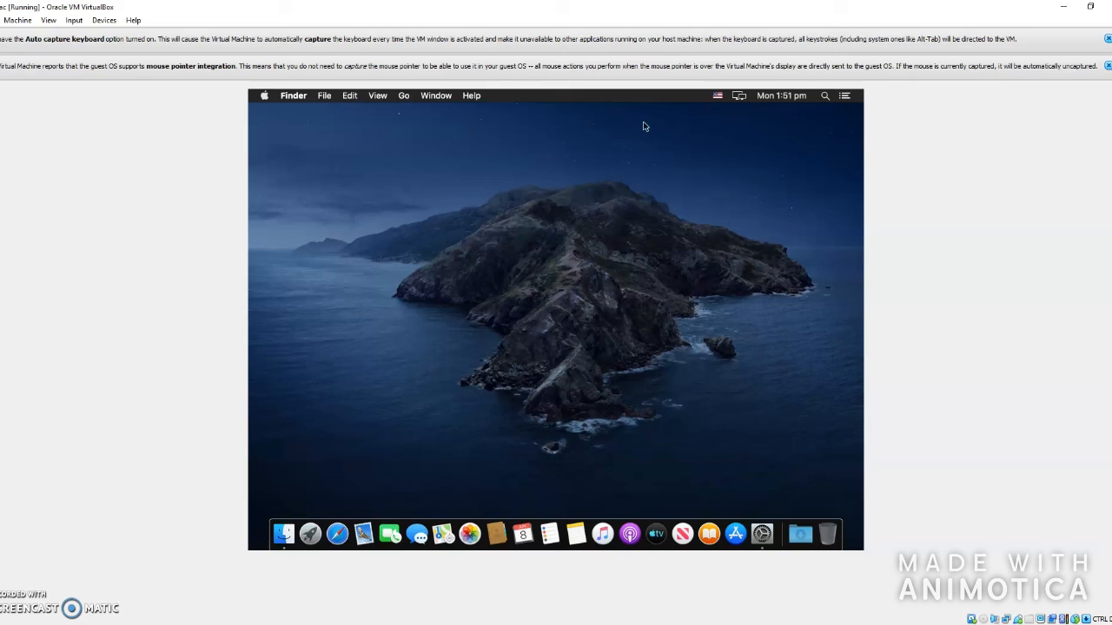
{"action": "left_click", "coordinate": [807, 96]}
{"action": "left_click", "coordinate": [820, 96]}
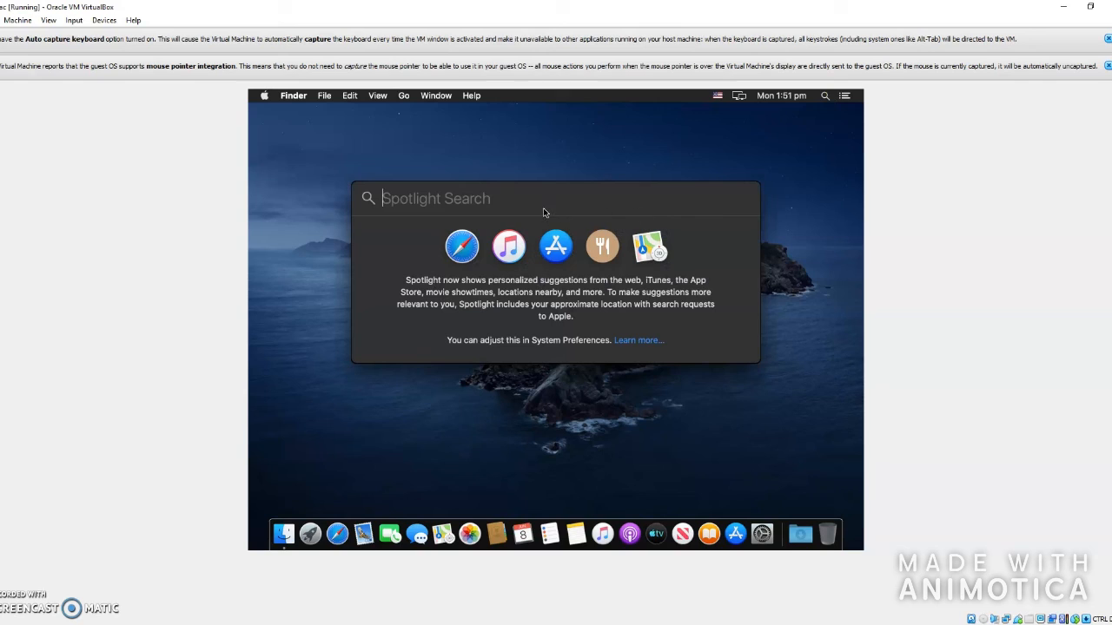
{"action": "type", "text": "wow"}
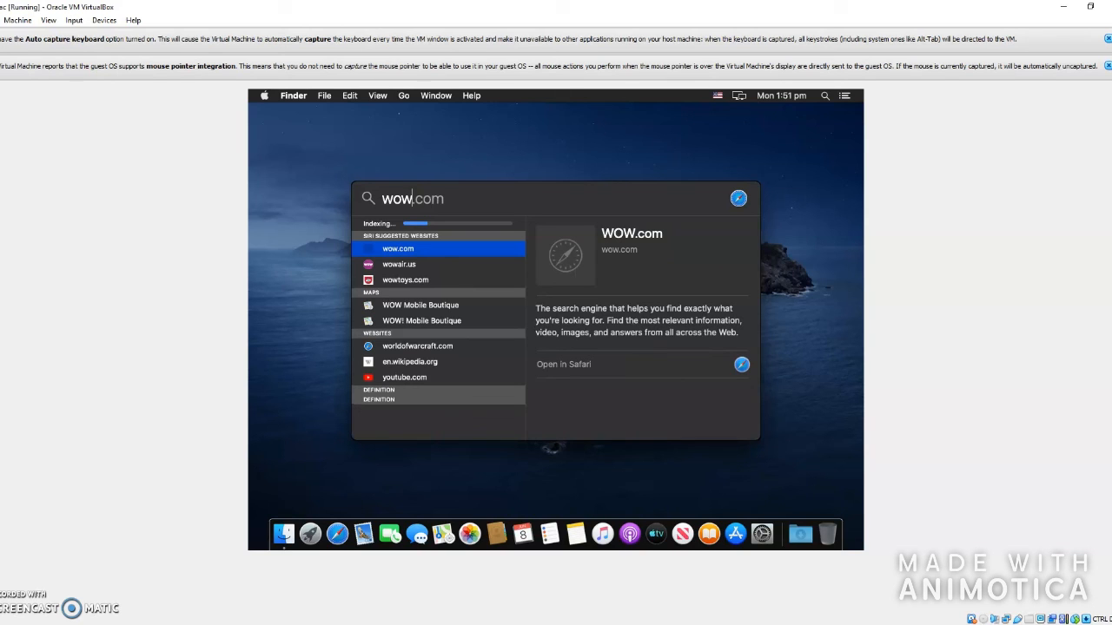
{"action": "key", "text": "Down"}
{"action": "key", "text": "Down"}
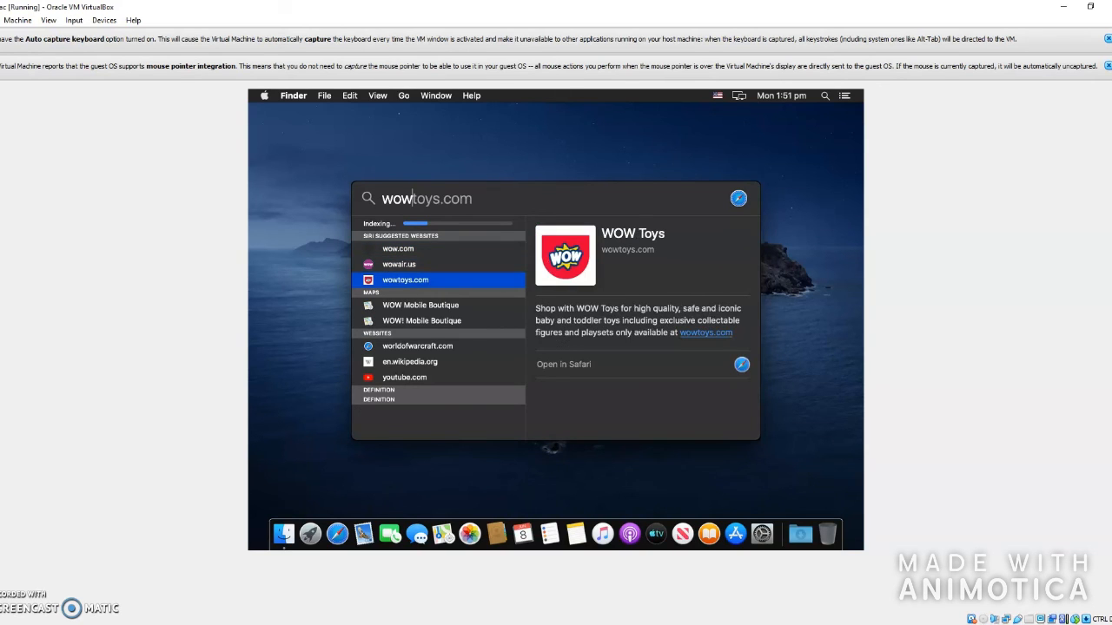
{"action": "key", "text": "Down"}
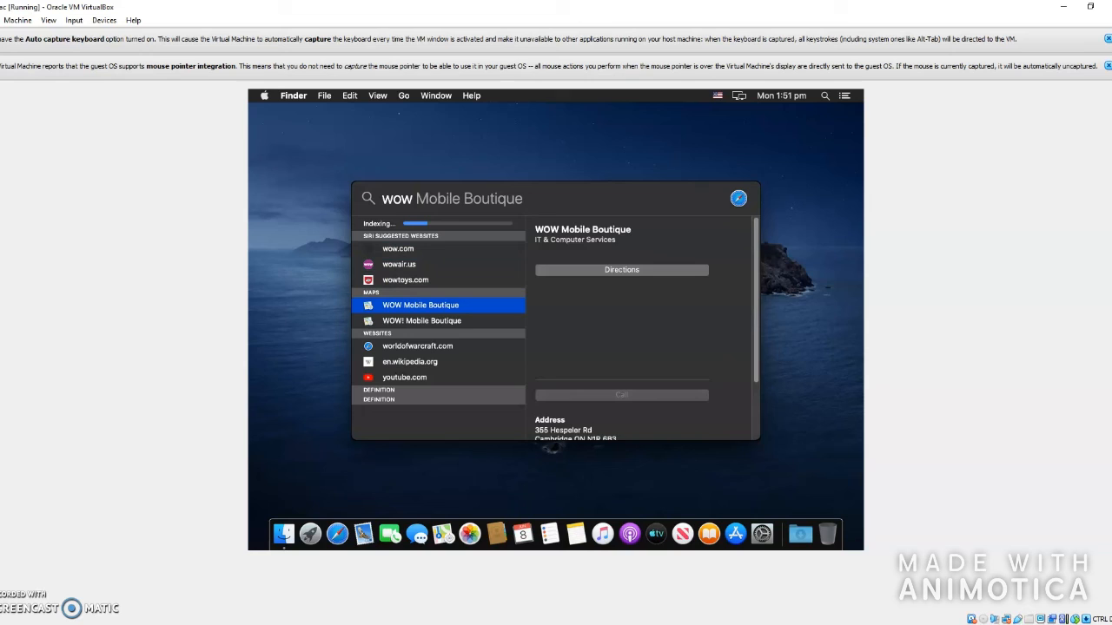
{"action": "key", "text": "Down"}
{"action": "key", "text": "Down"}
{"action": "key", "text": "Escape"}
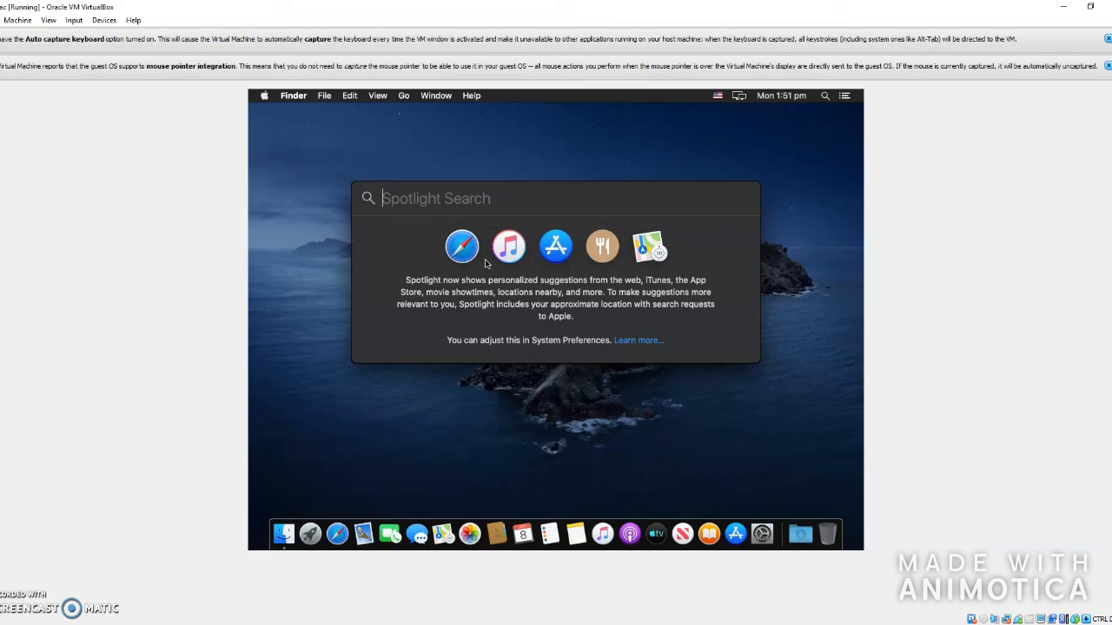
{"action": "key", "text": "Escape"}
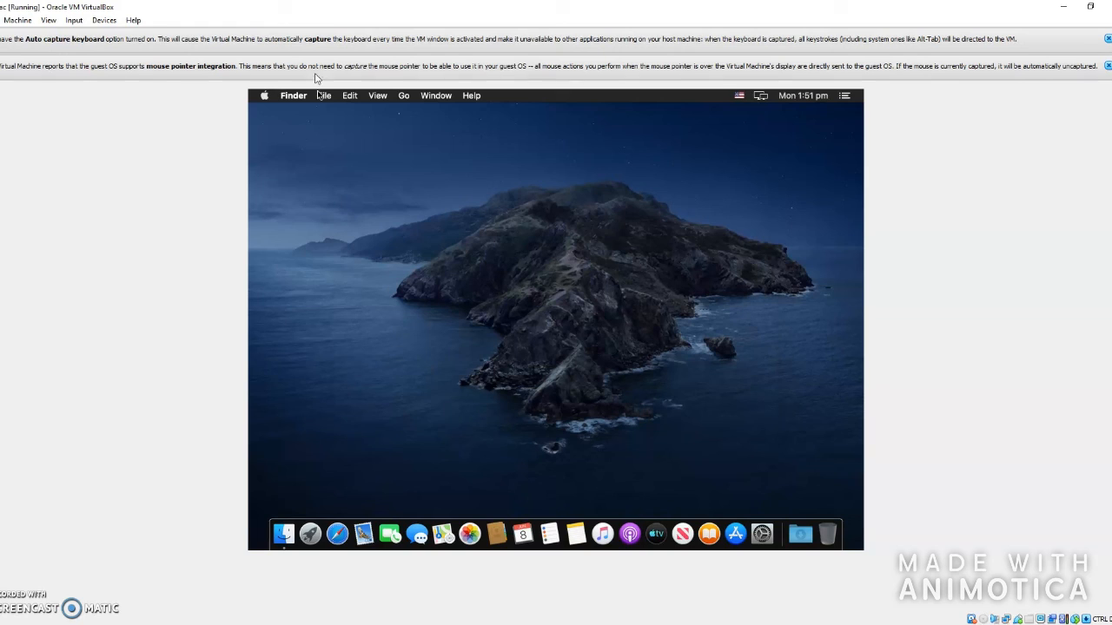
- Shut down the macOS guest from the Apple menu and confirm
{"action": "left_click", "coordinate": [265, 96]}
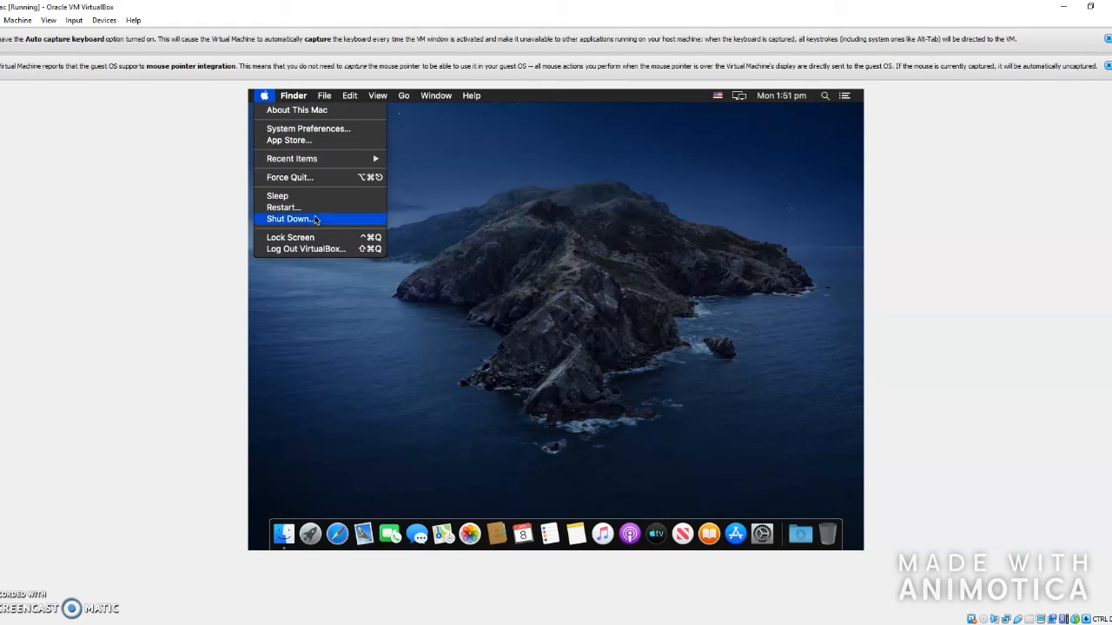
{"action": "left_click", "coordinate": [316, 219]}
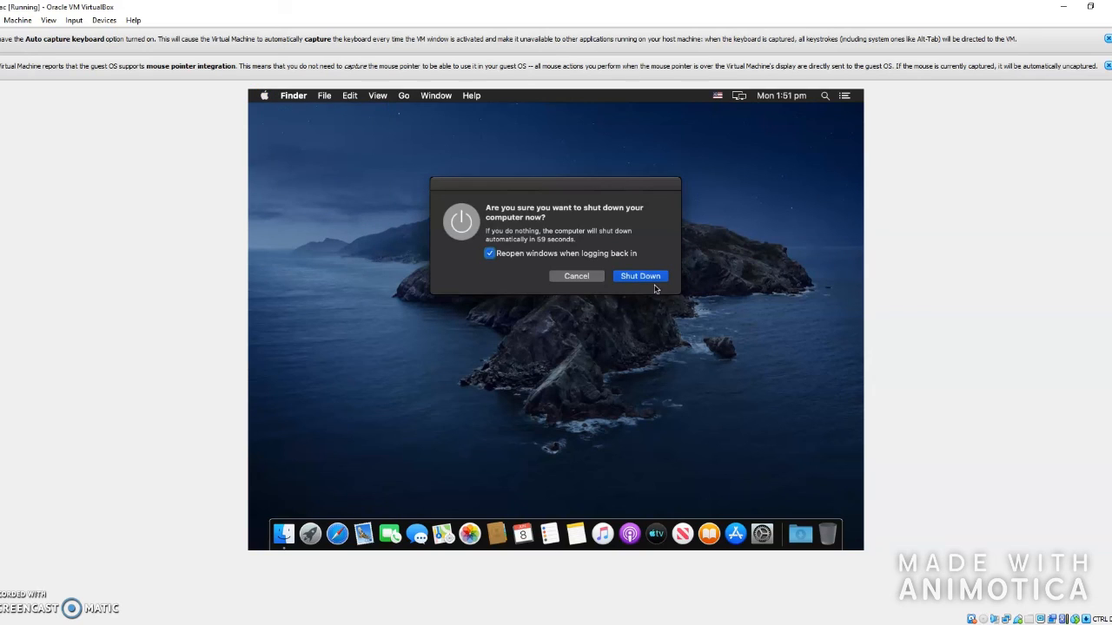
{"action": "left_click", "coordinate": [645, 279]}
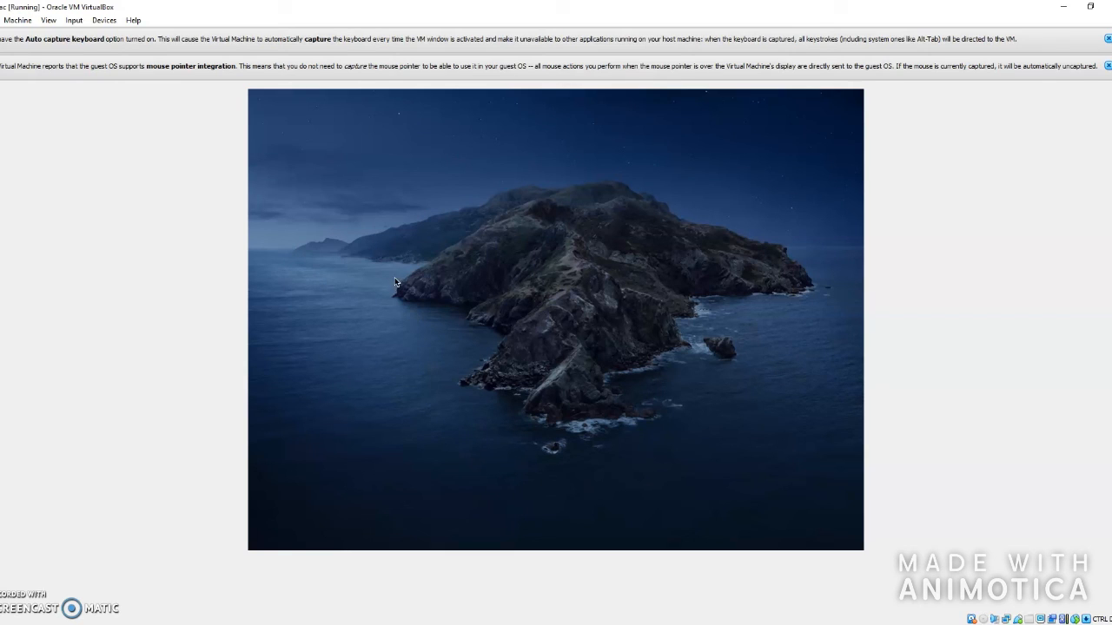
- Close the virtual machine via File > Close… sending the shutdown signal
{"action": "left_click", "coordinate": [18, 20]}
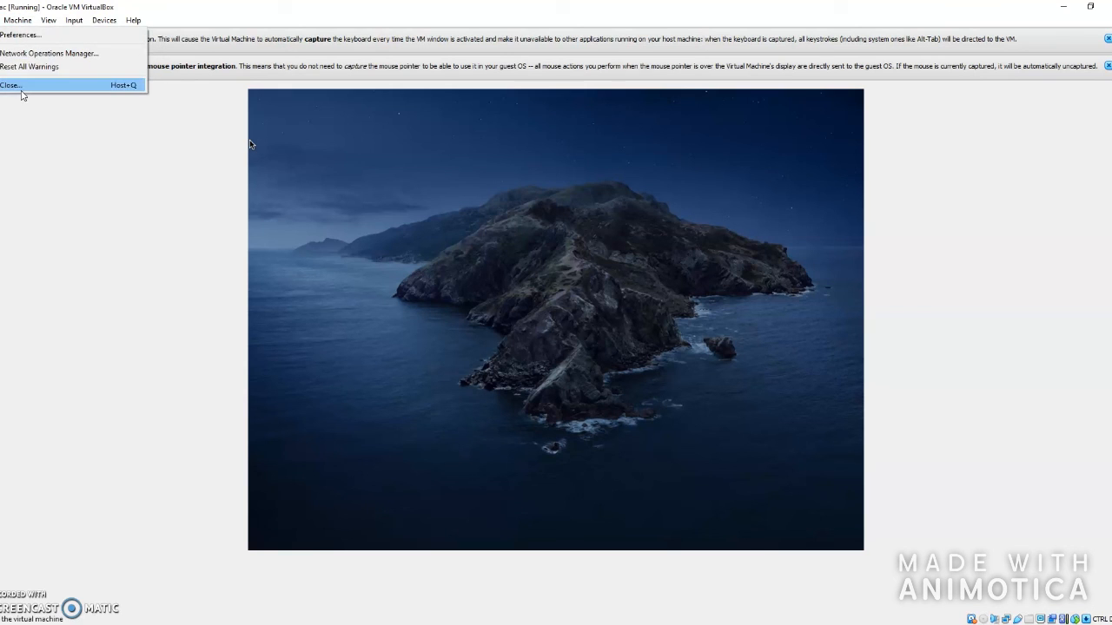
{"action": "left_click", "coordinate": [172, 127]}
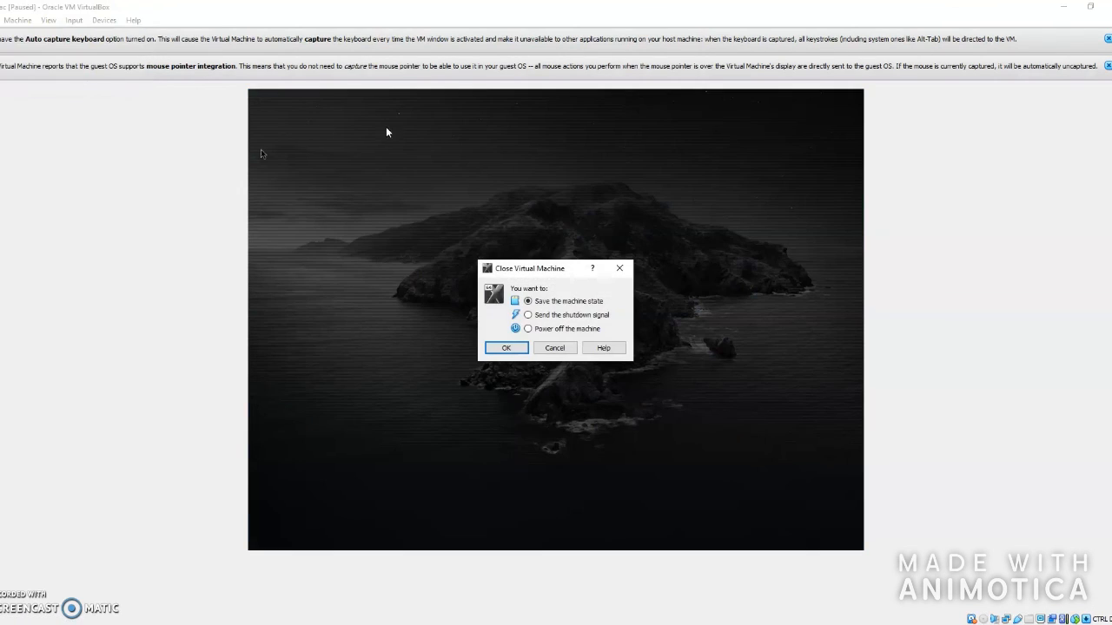
{"action": "left_click", "coordinate": [534, 314]}
{"action": "left_click", "coordinate": [516, 346]}
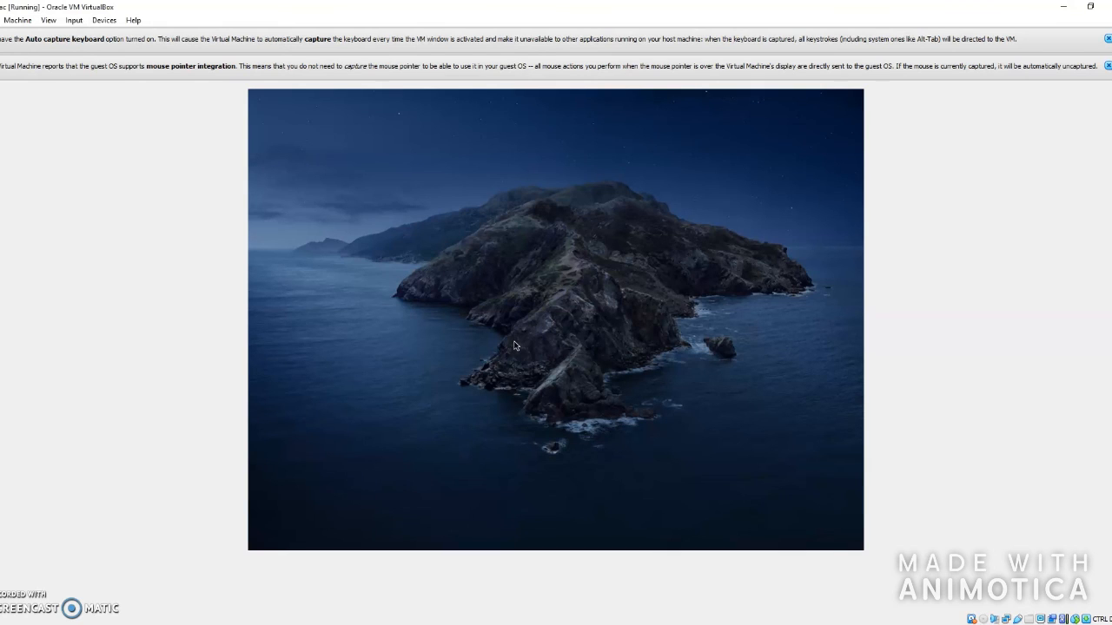